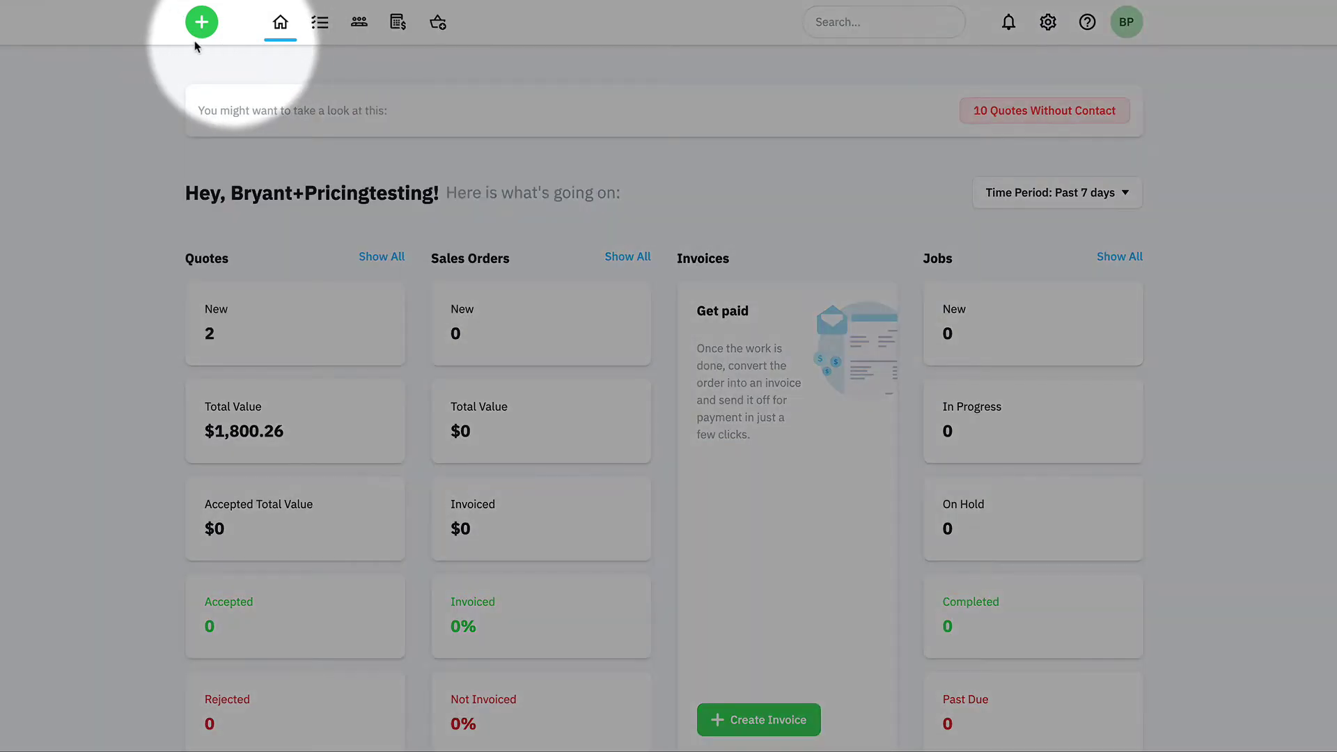
# Create a new quote for Bob's Pizza Shack (SAMPLE) and save it as draft QT #1013
pyautogui.click(203, 28)
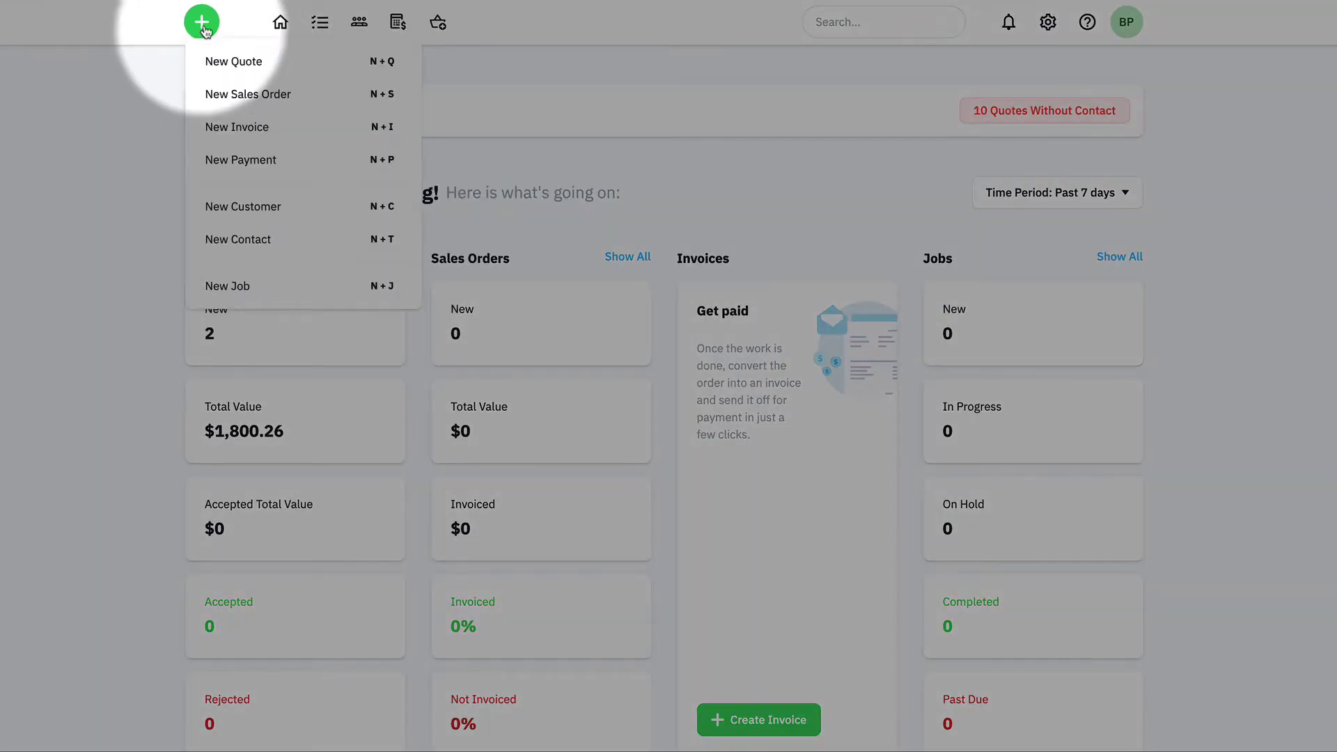
pyautogui.click(246, 75)
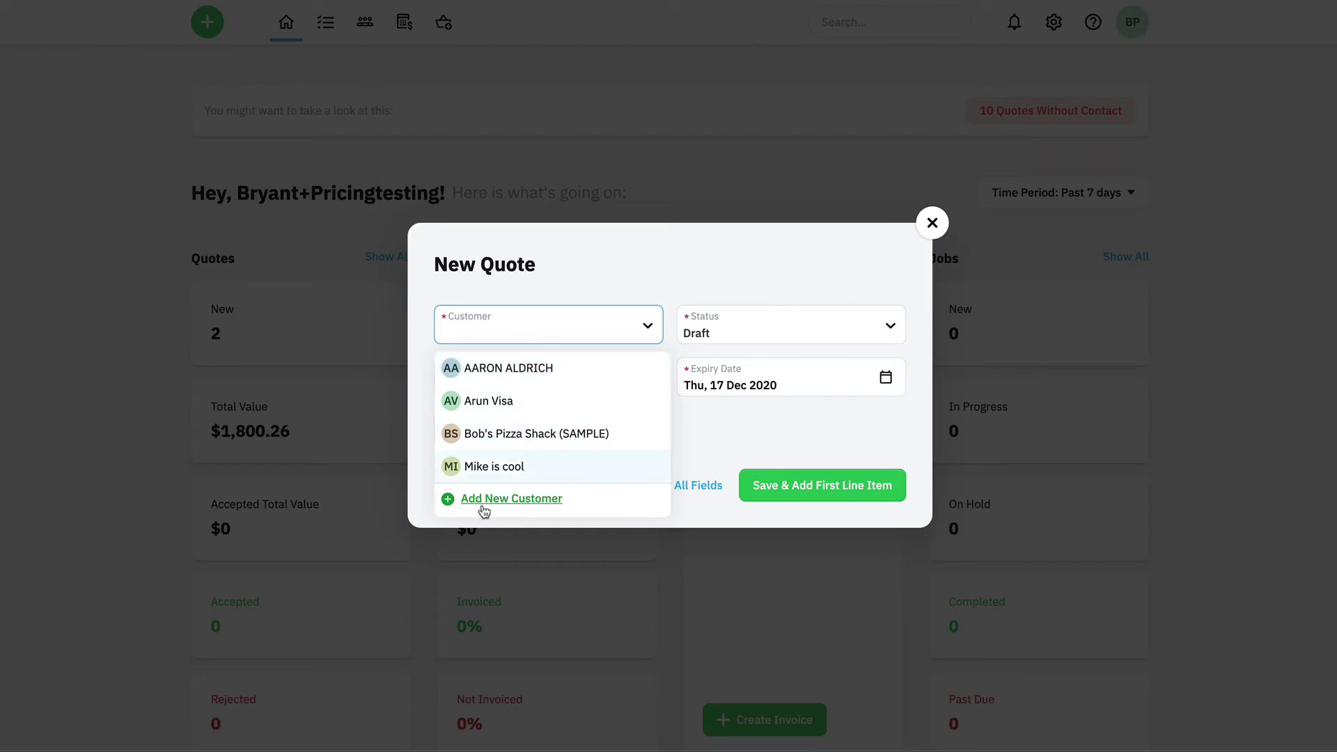
pyautogui.click(538, 438)
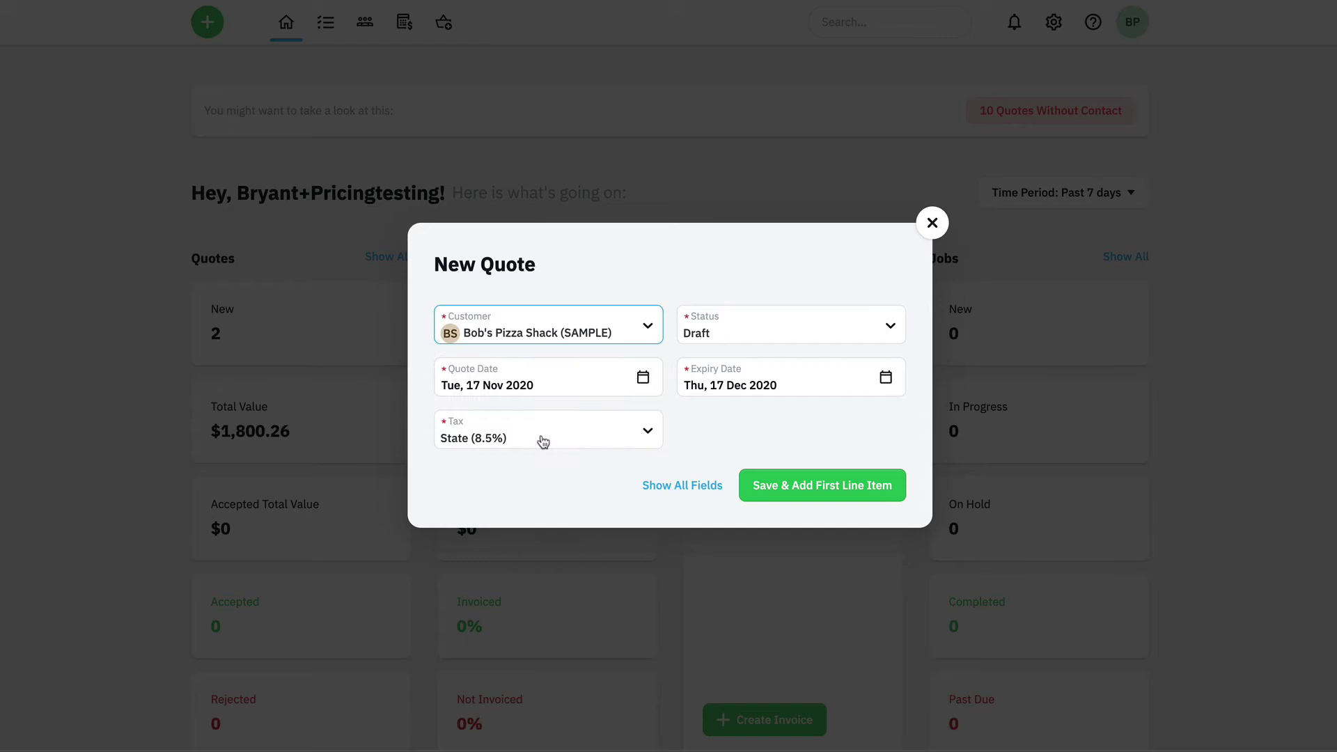
pyautogui.click(819, 493)
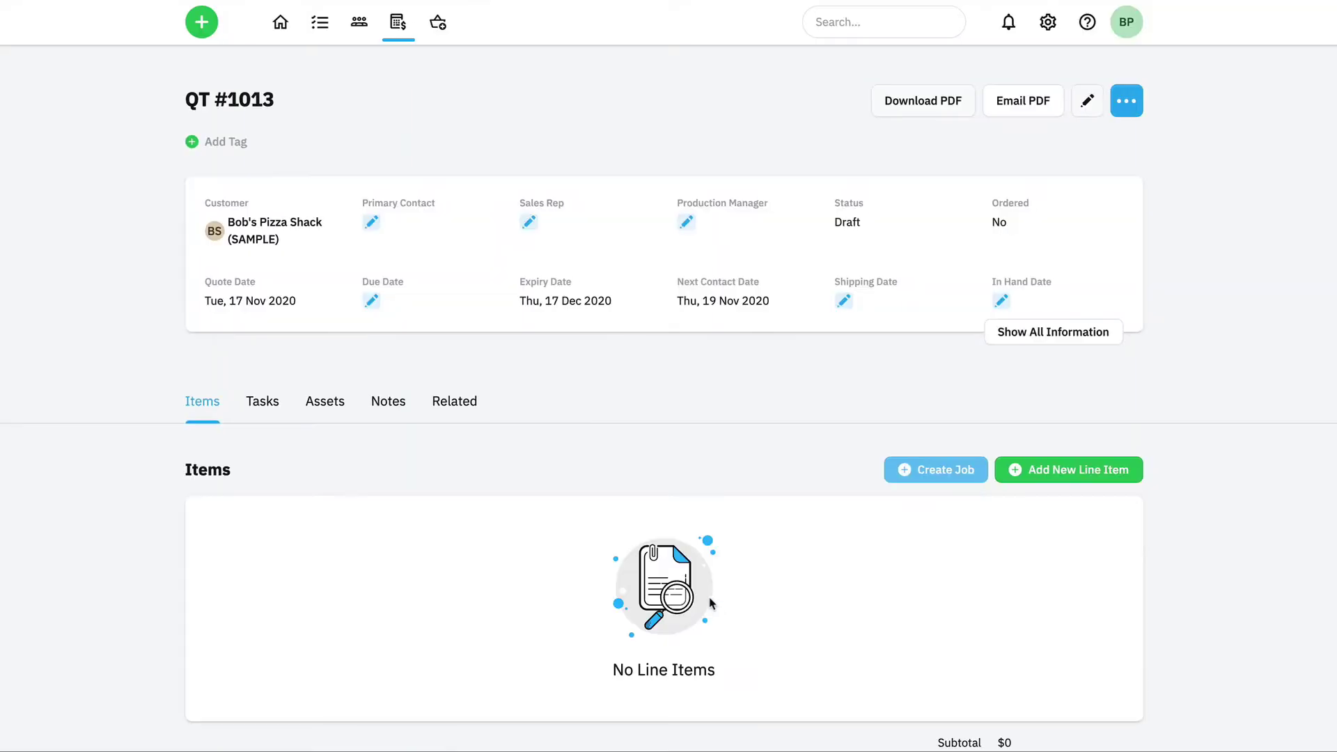
# Add a Screen Printing - Apparel line item to the quote, found by searching 'scr'
pyautogui.click(1112, 475)
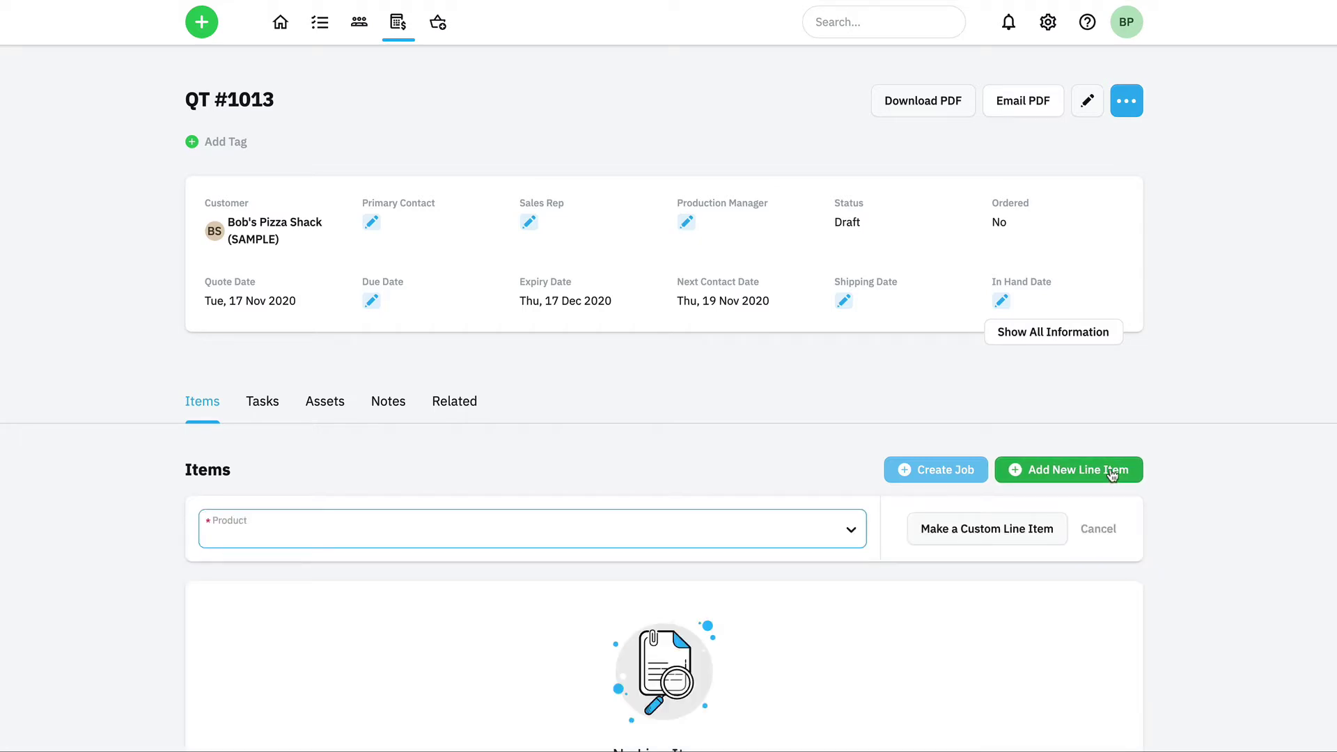
pyautogui.write('screen')
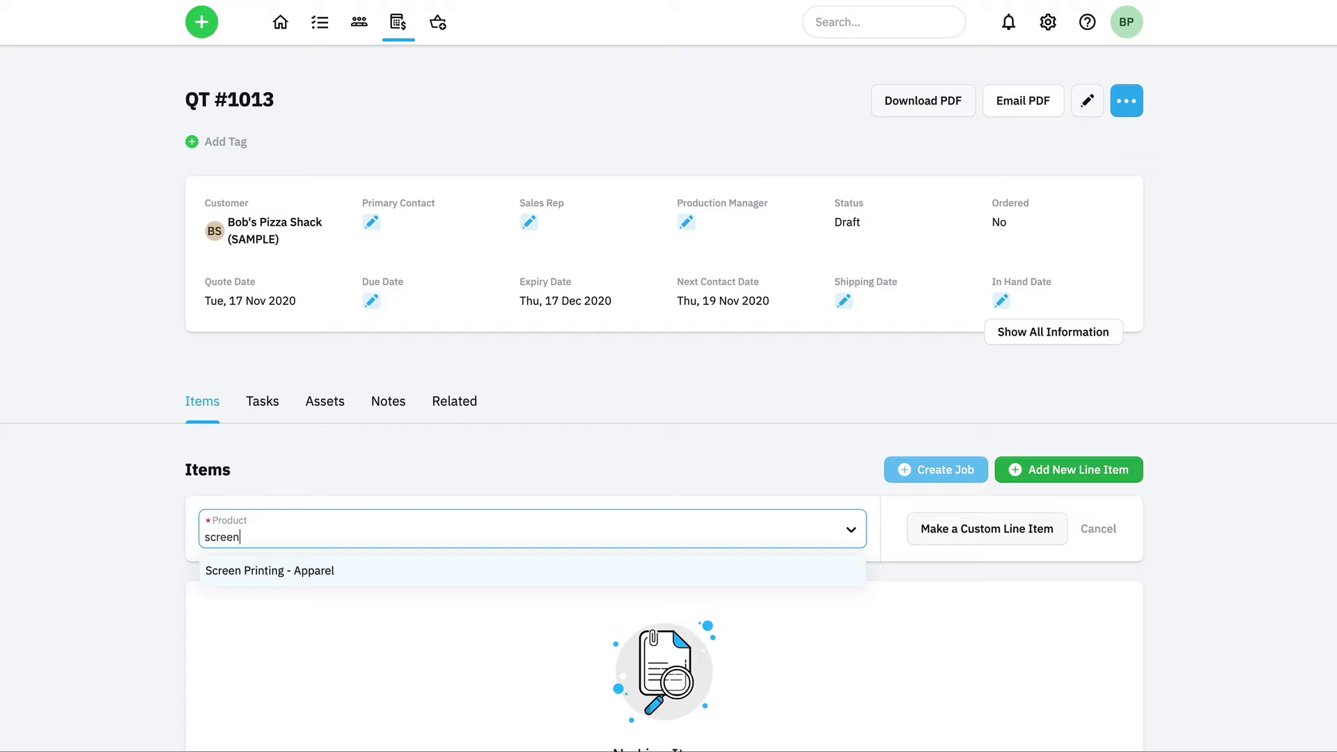
pyautogui.click(268, 582)
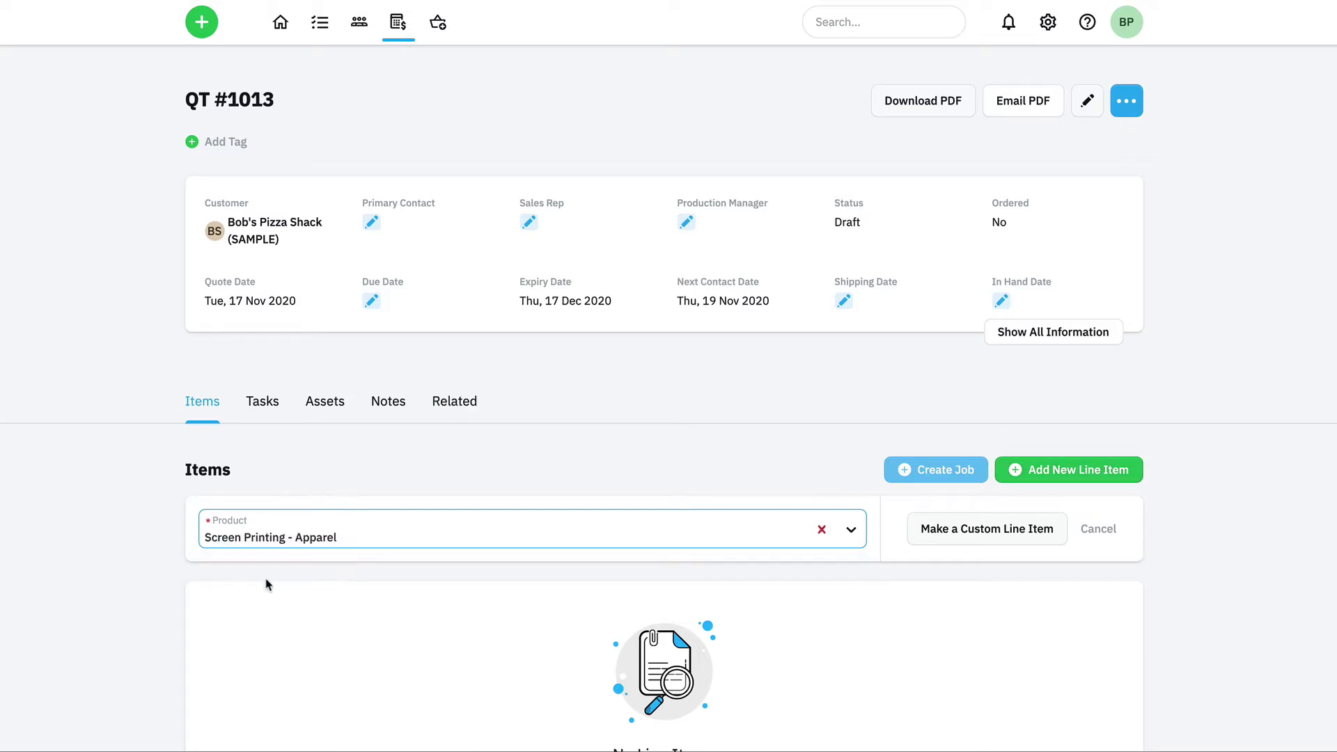
pyautogui.scroll(-3, 682, 421)
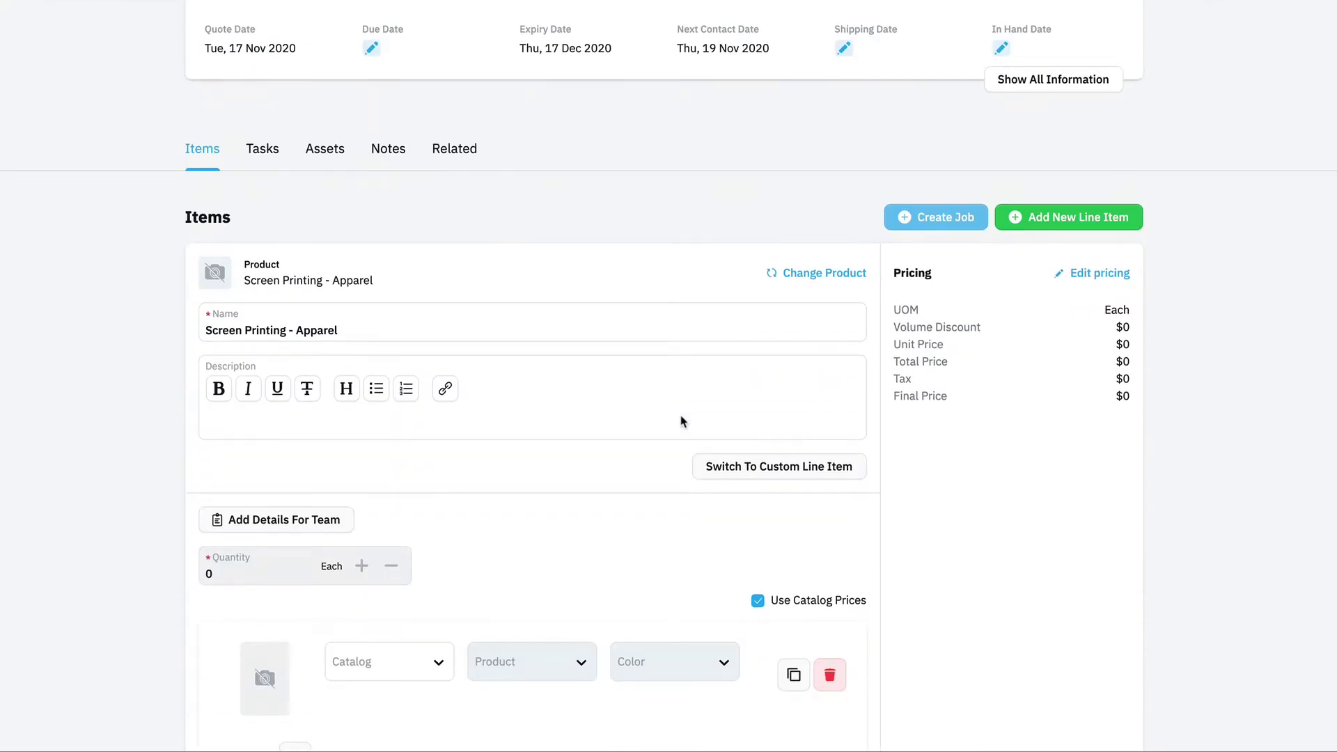
# Rename the line item to 'Employee Shirts'
pyautogui.click(427, 337)
pyautogui.hotkey('ctrl', 'a')
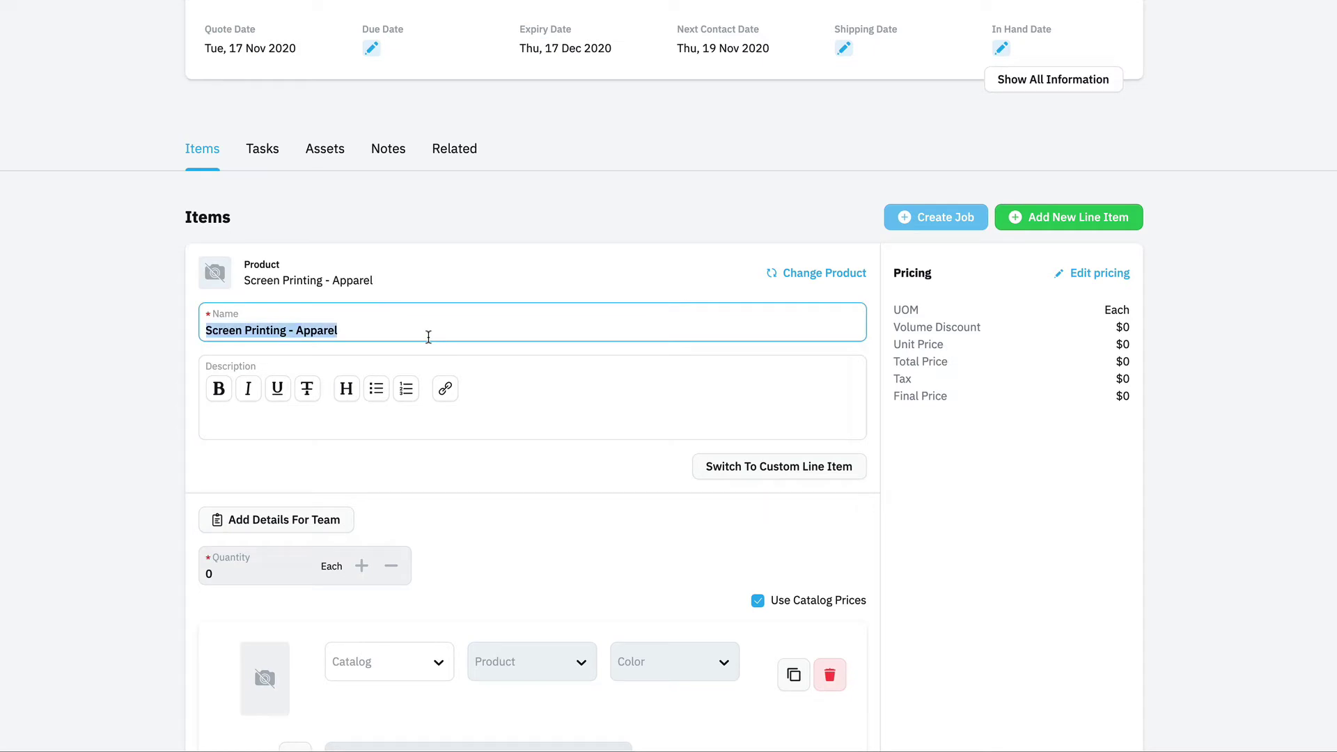
pyautogui.write('Employee Shirts')
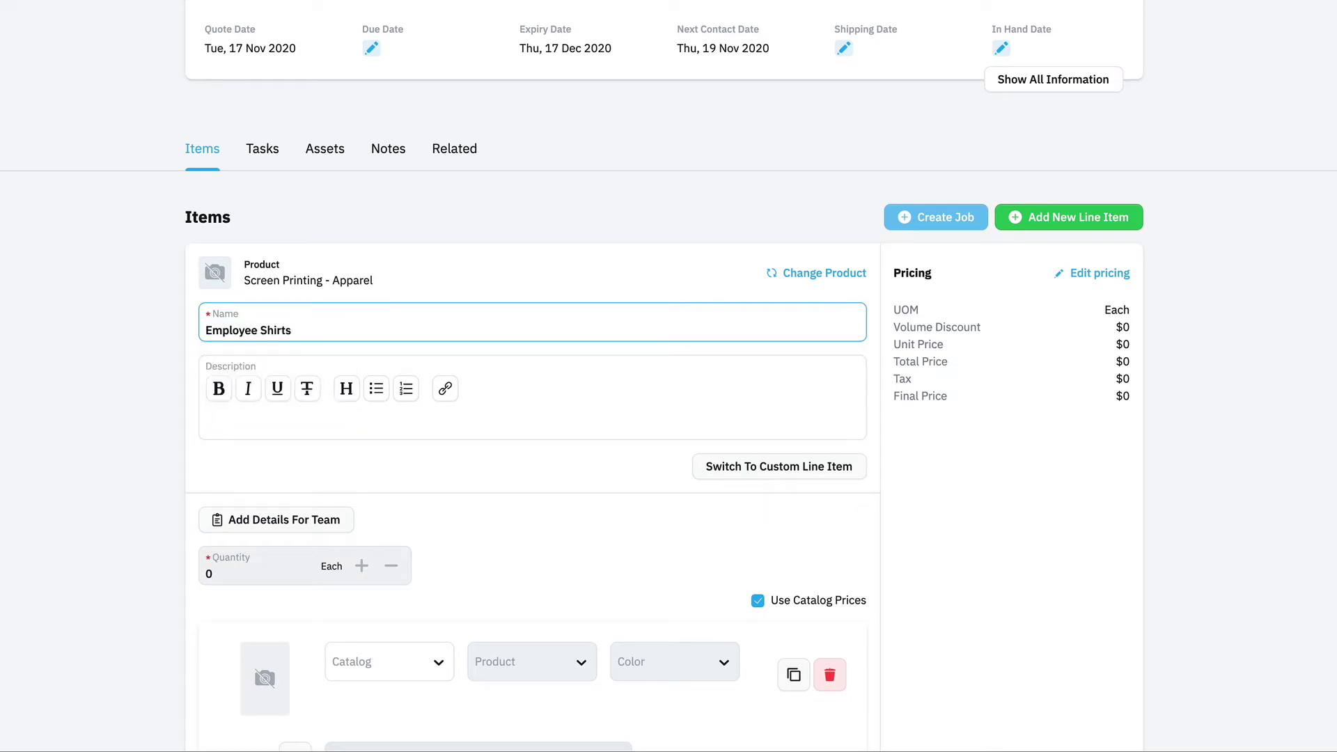
pyautogui.click(207, 425)
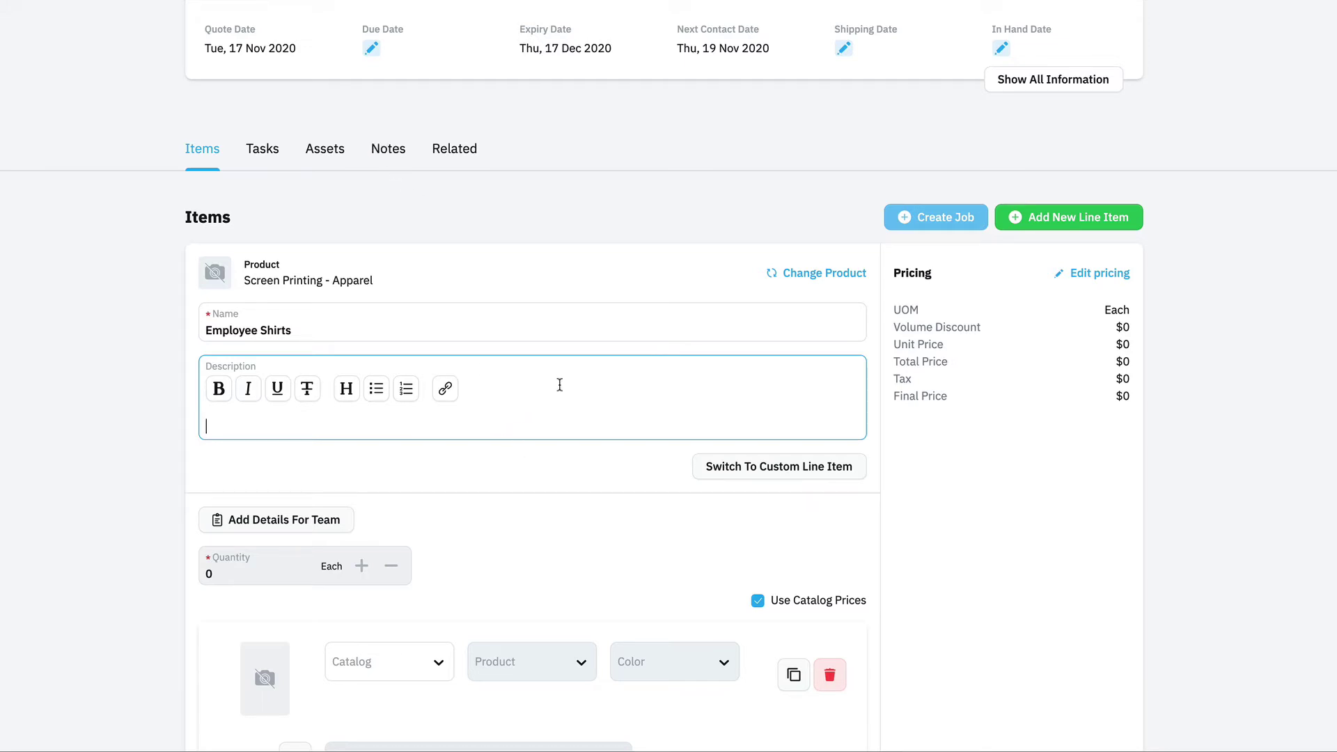
# Choose the SanMar BELLA+CANVAS Heather CVC BC3001CVC tee as the shirt
pyautogui.scroll(-3, 558, 385)
pyautogui.scroll(-3, 507, 394)
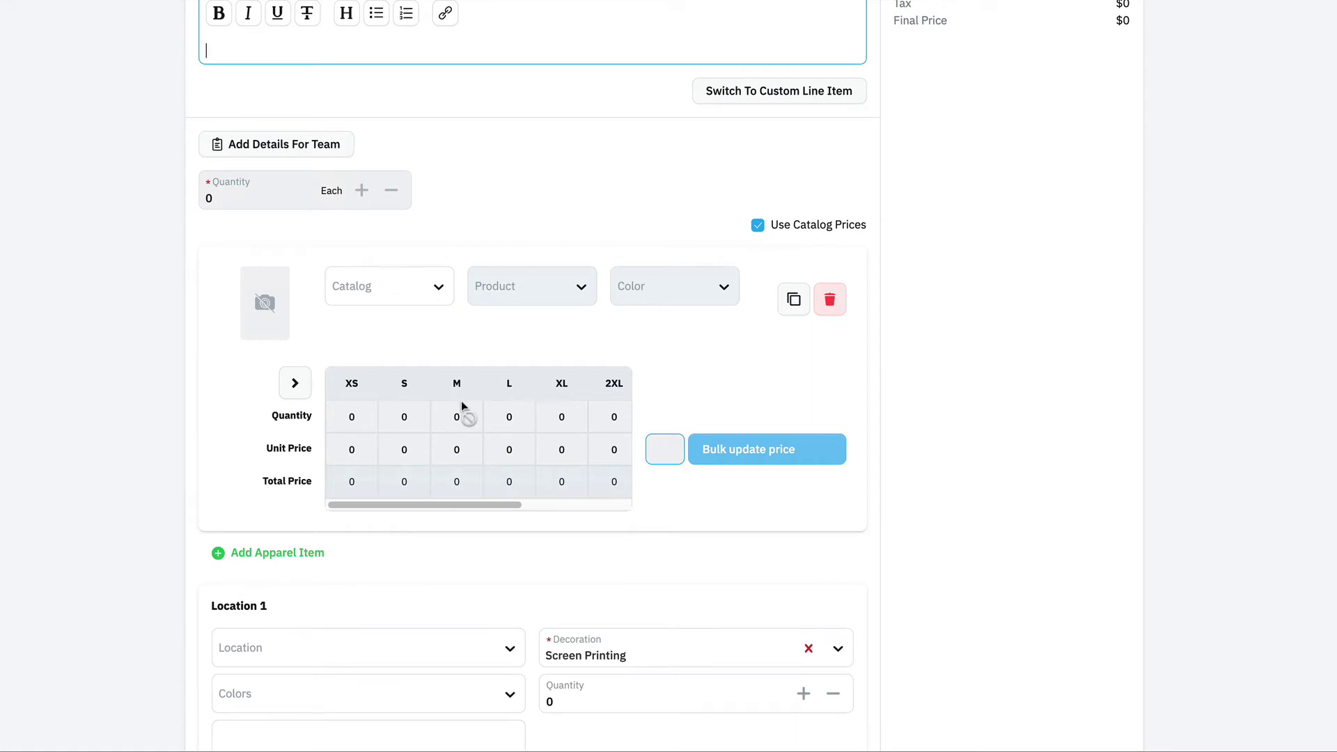
pyautogui.click(419, 290)
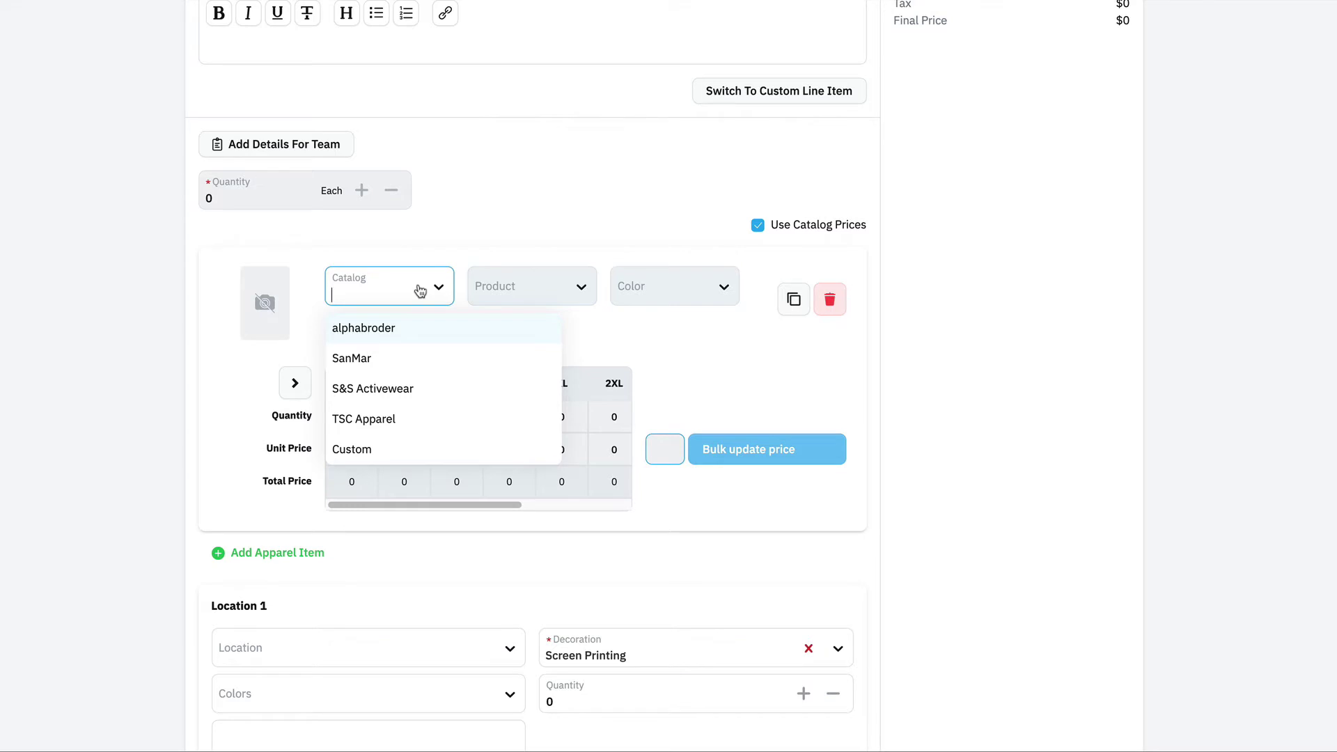
pyautogui.click(390, 356)
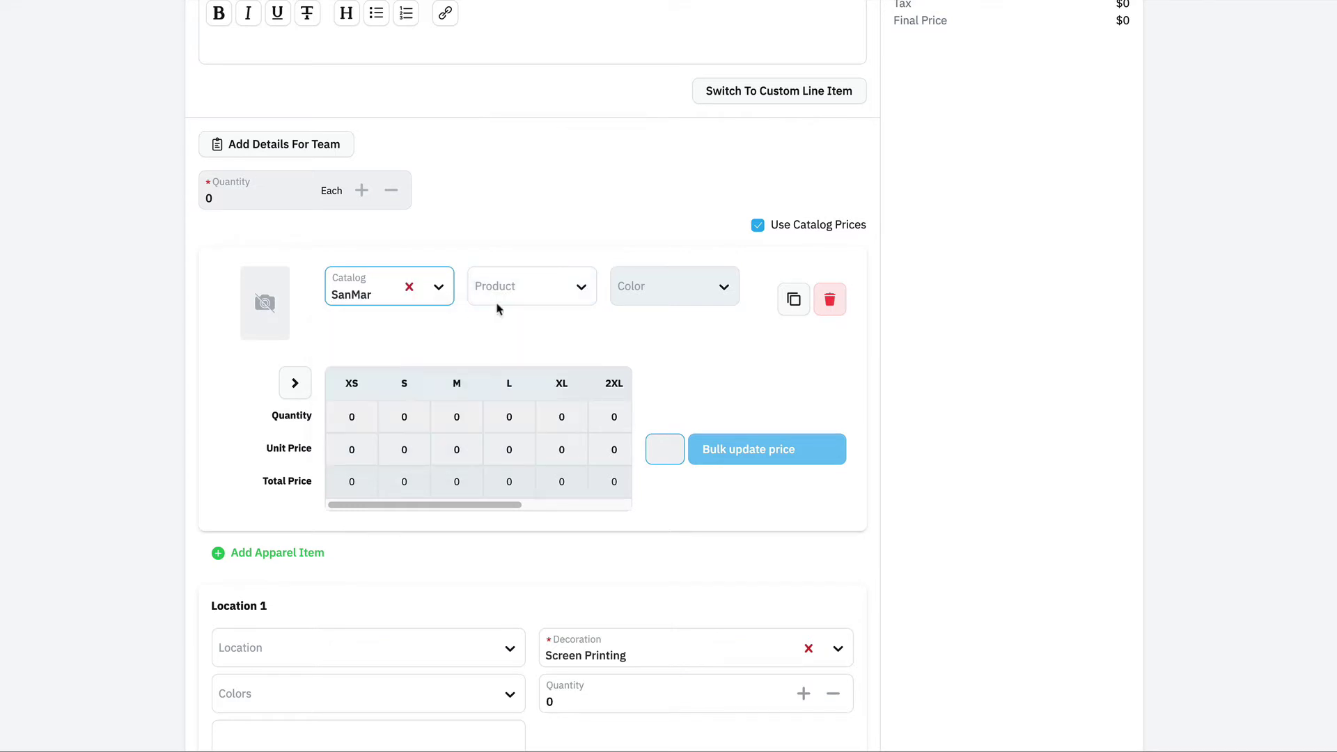
pyautogui.click(521, 303)
pyautogui.write('3001')
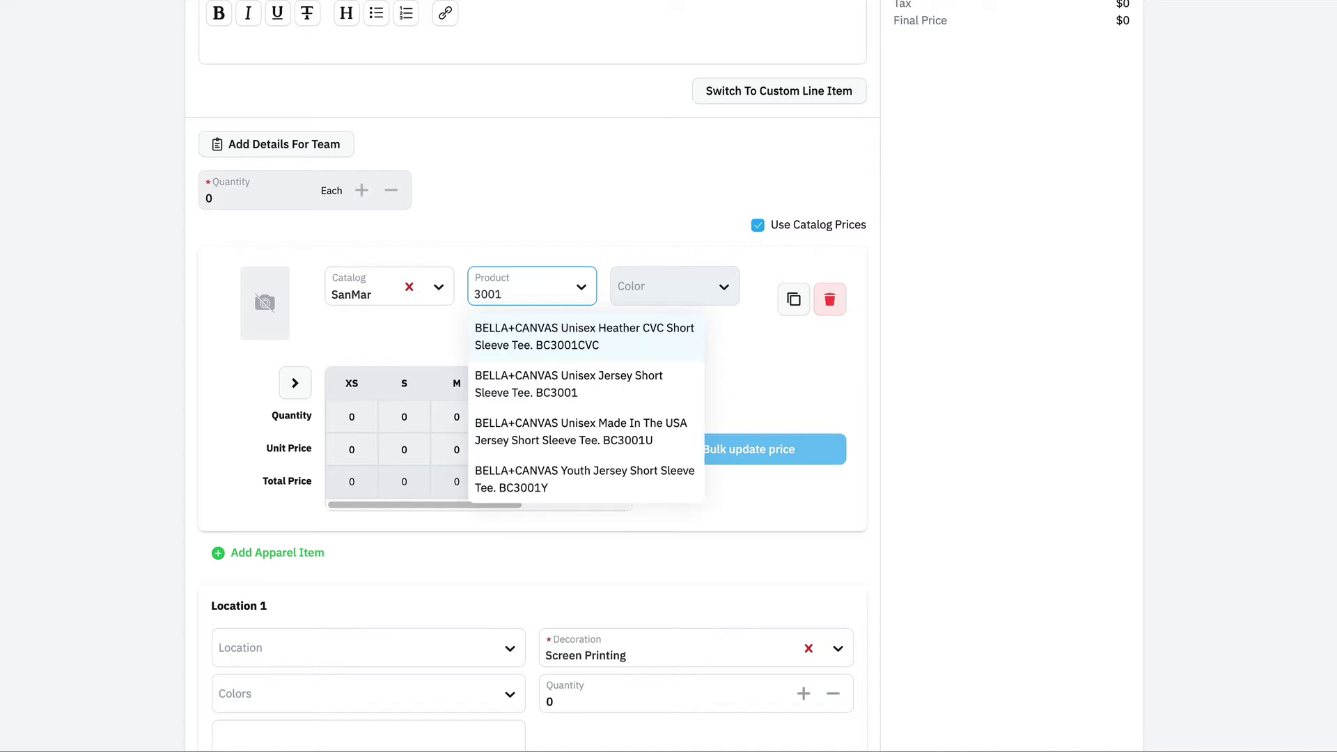
pyautogui.click(543, 343)
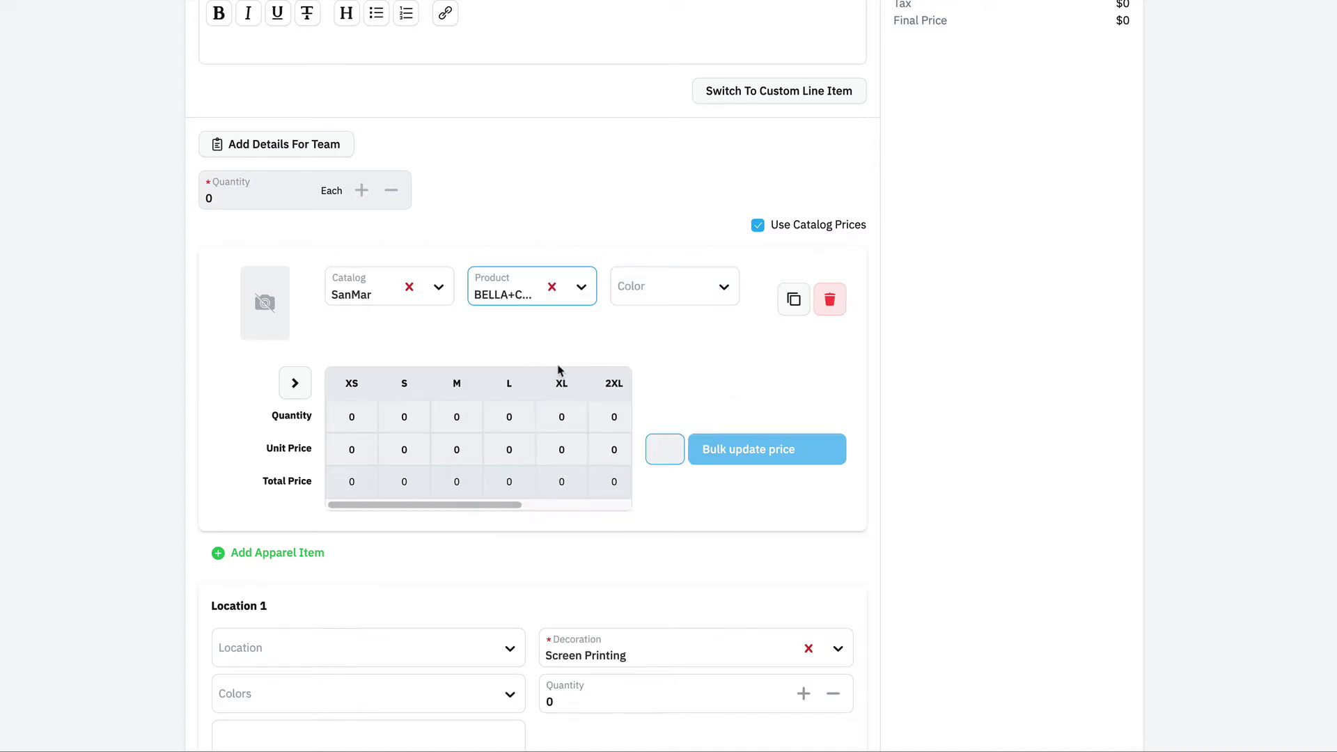
# Set the colour to Dark Grey Ht with quantities 12 S, 12 M, 12 L, 24 XL
pyautogui.click(703, 298)
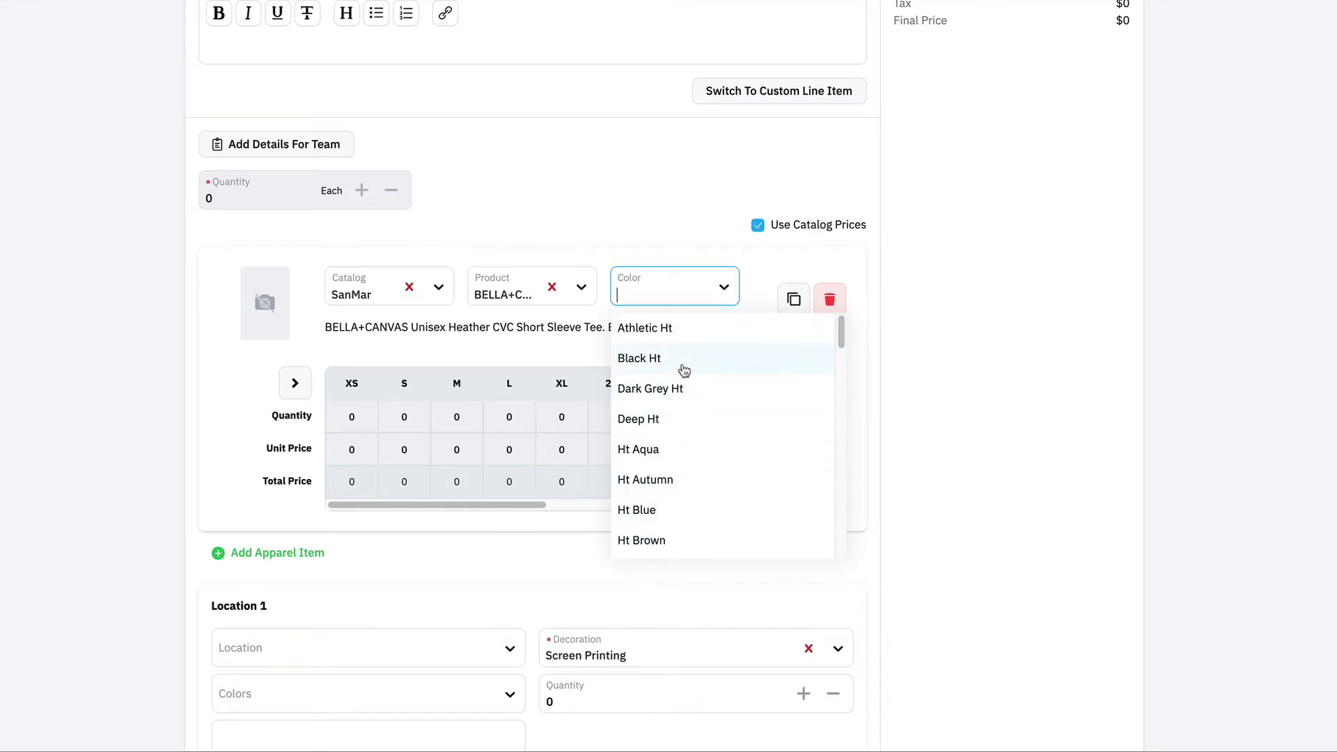
pyautogui.click(731, 400)
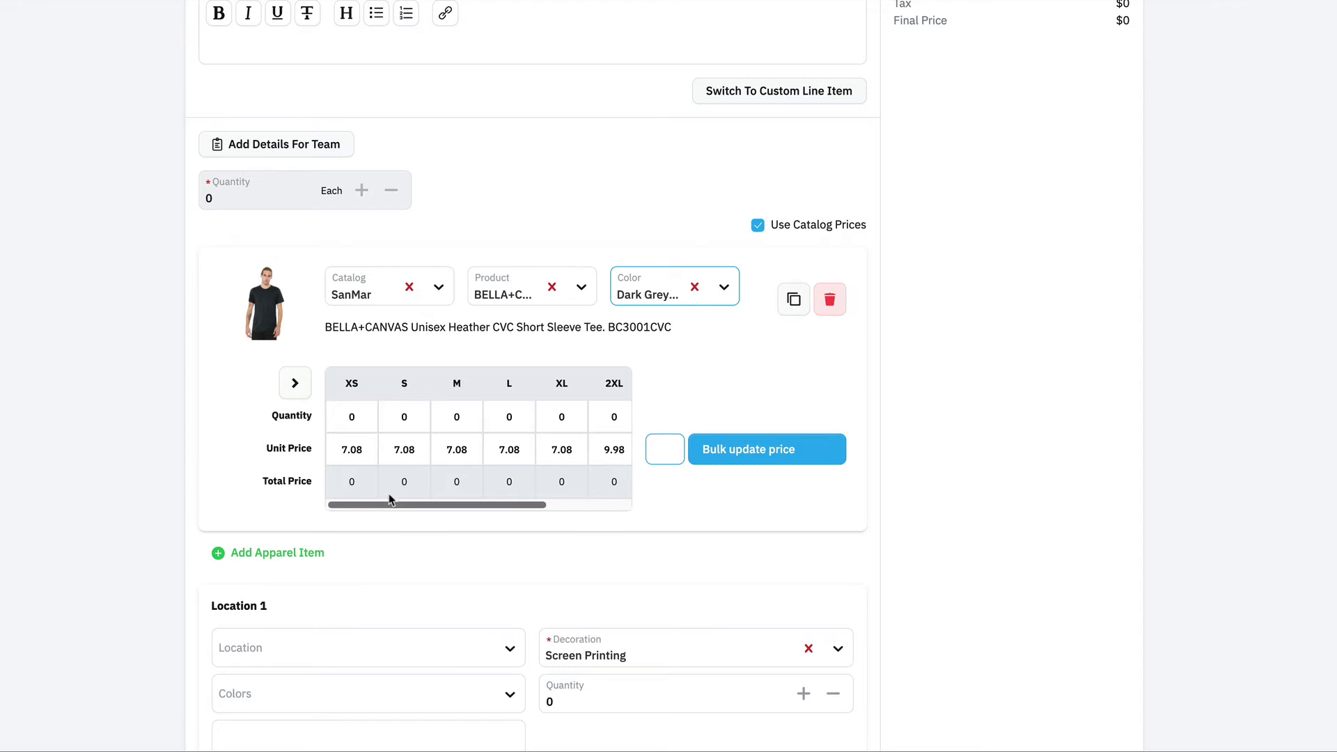
pyautogui.click(391, 415)
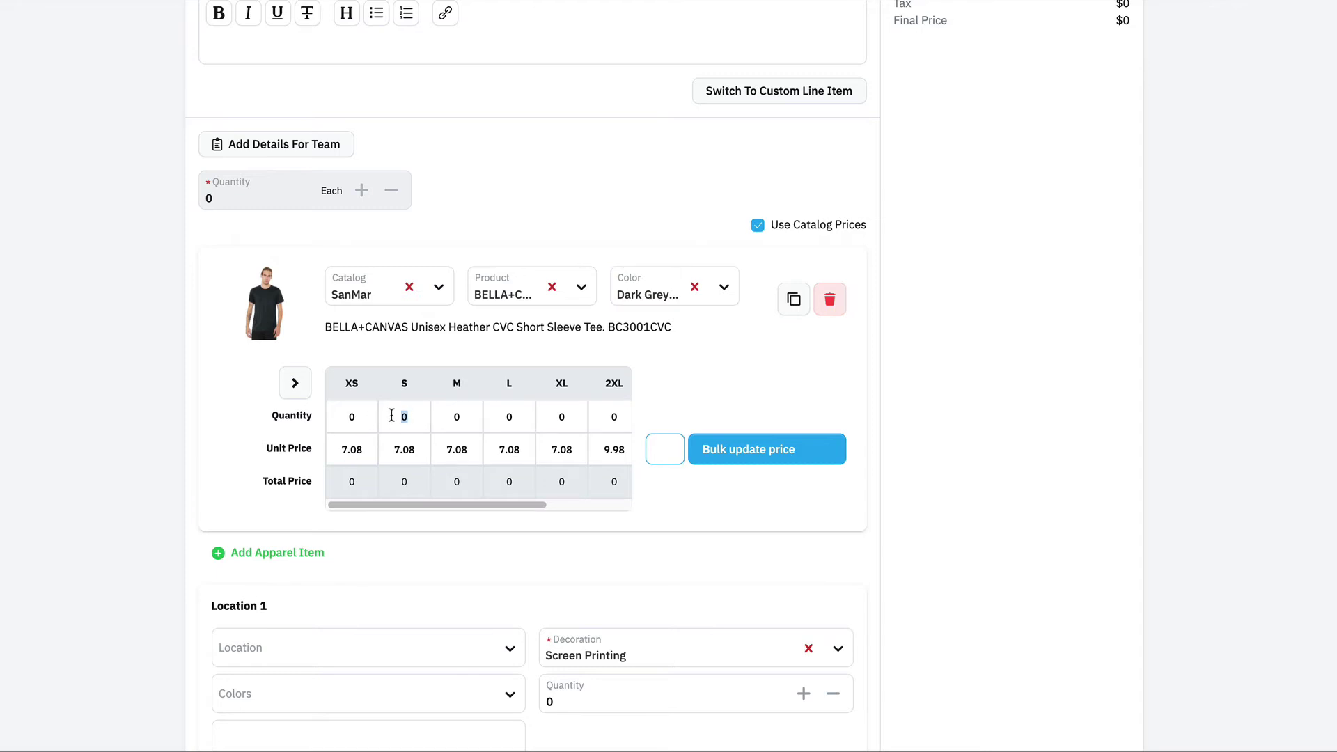
pyautogui.write('12')
pyautogui.press('Tab')
pyautogui.write('12')
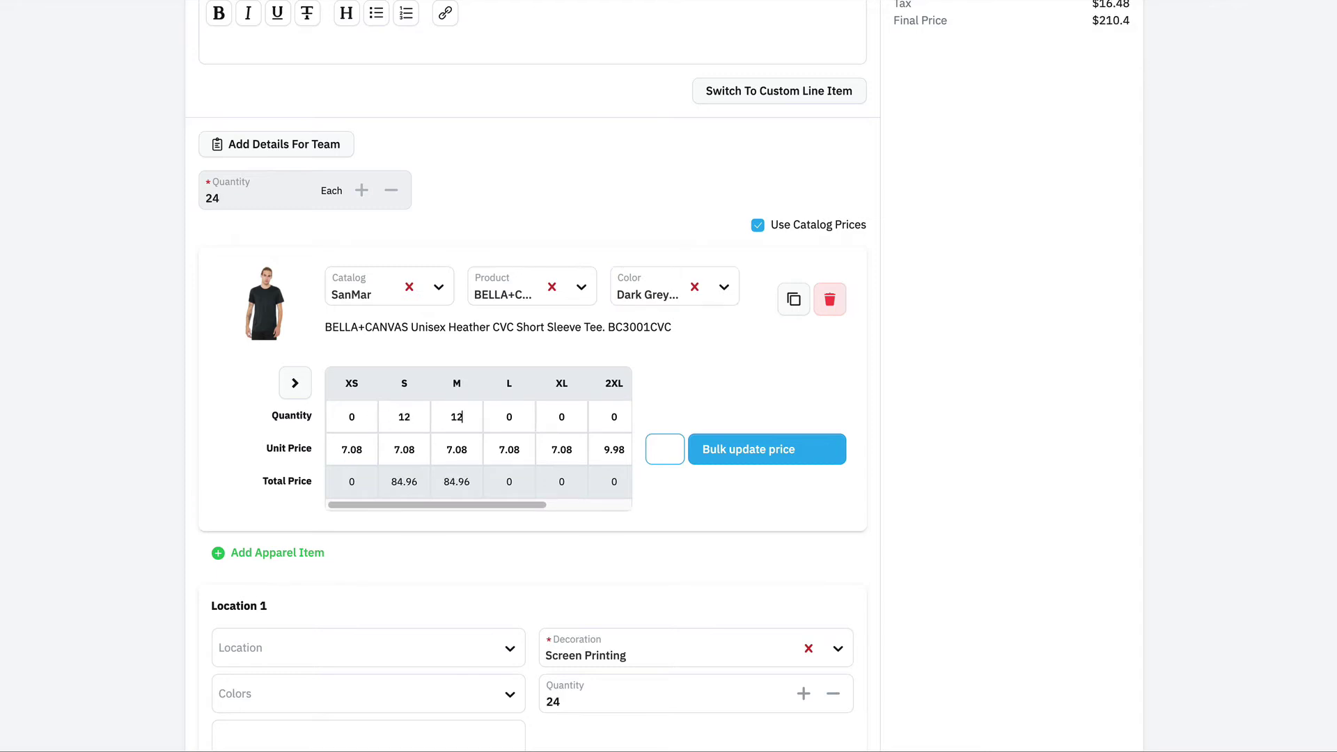
pyautogui.write('12')
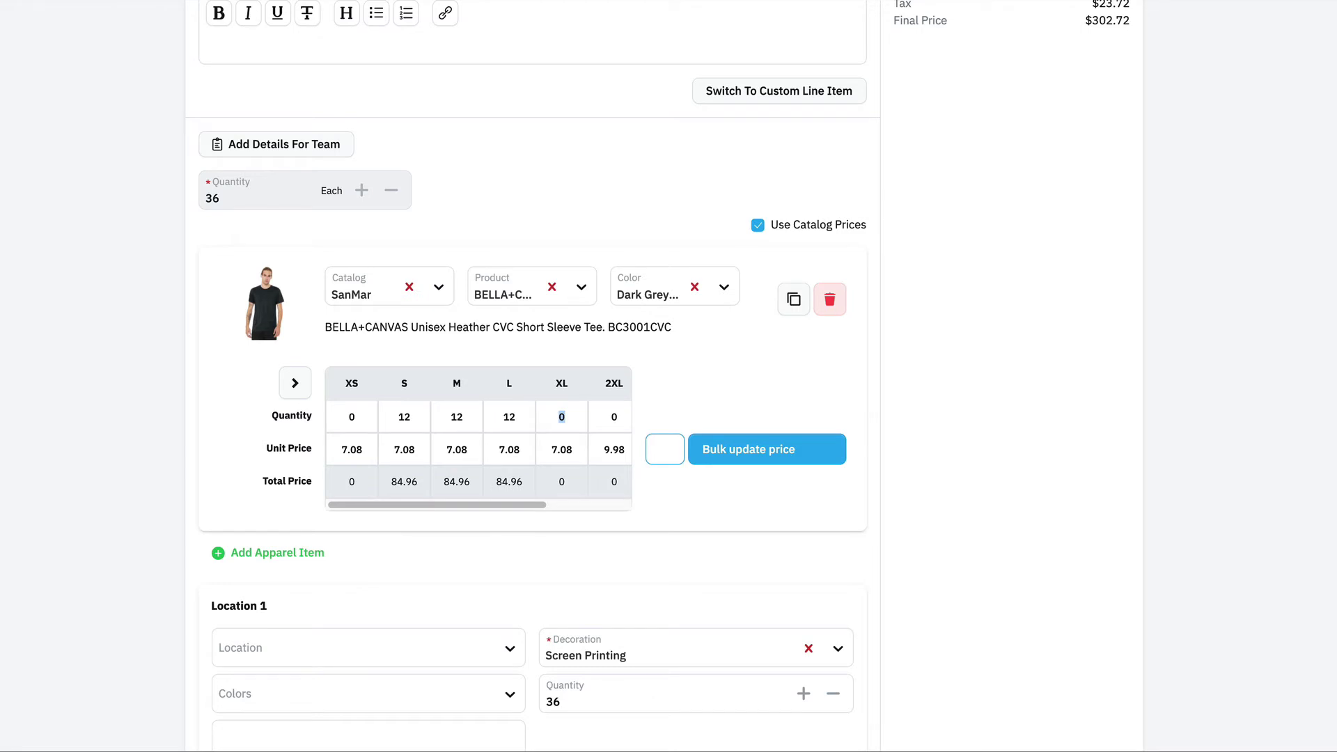
pyautogui.write('24')
pyautogui.press('Tab')
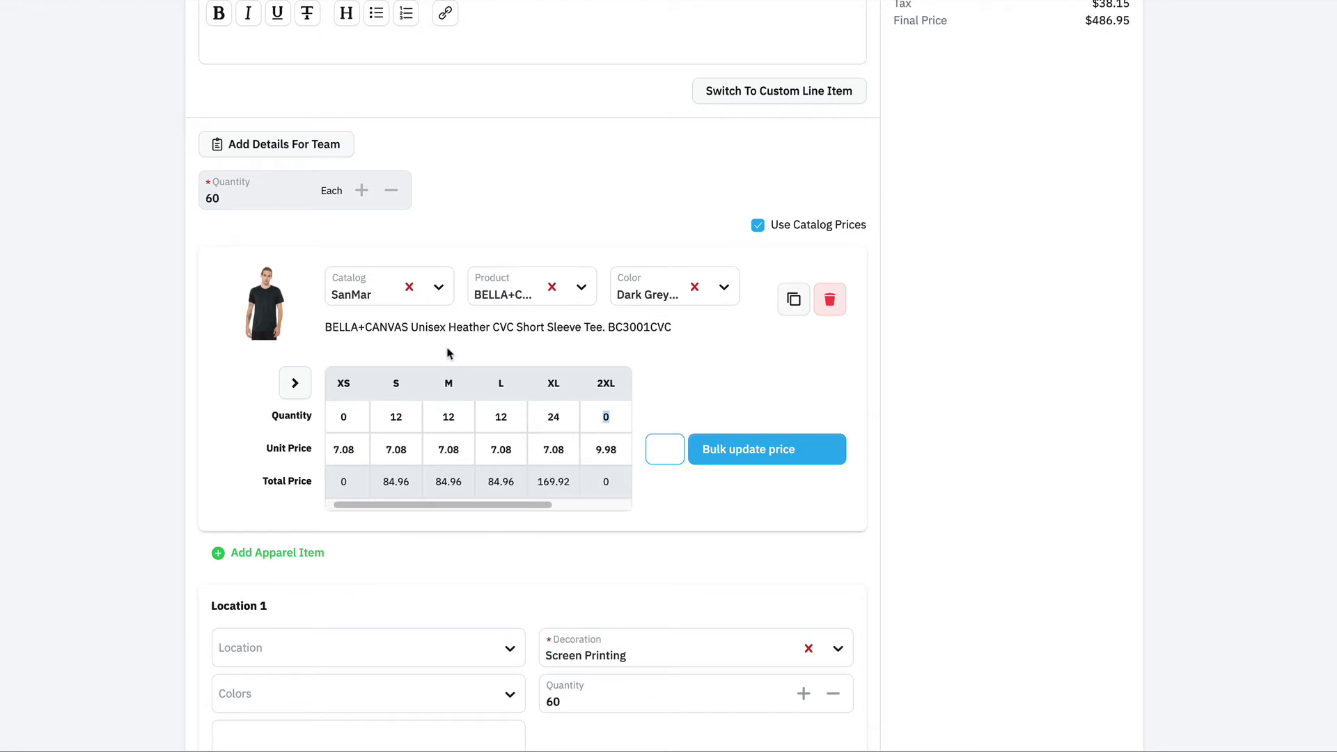
# Set Location 1 to Full Front, 2 Colors, with details 'White, Red'
pyautogui.scroll(-5, 963, 403)
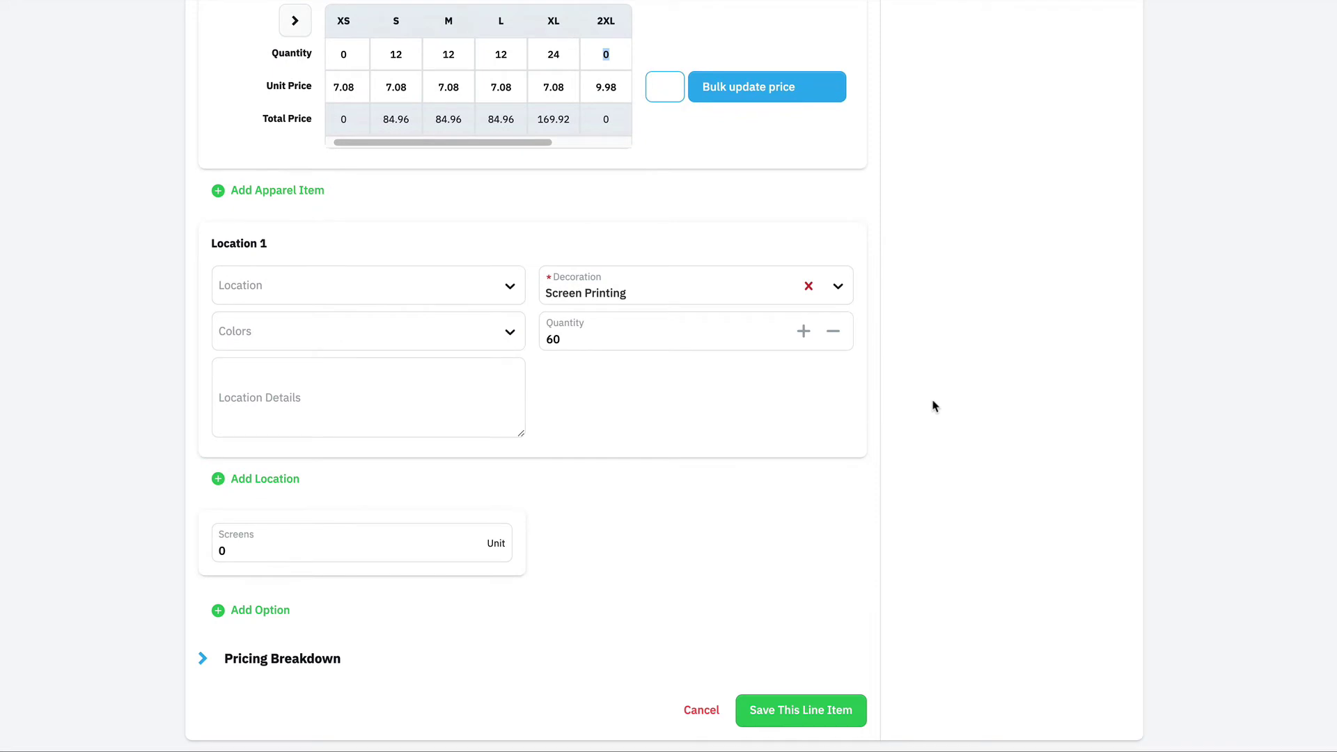
pyautogui.click(448, 294)
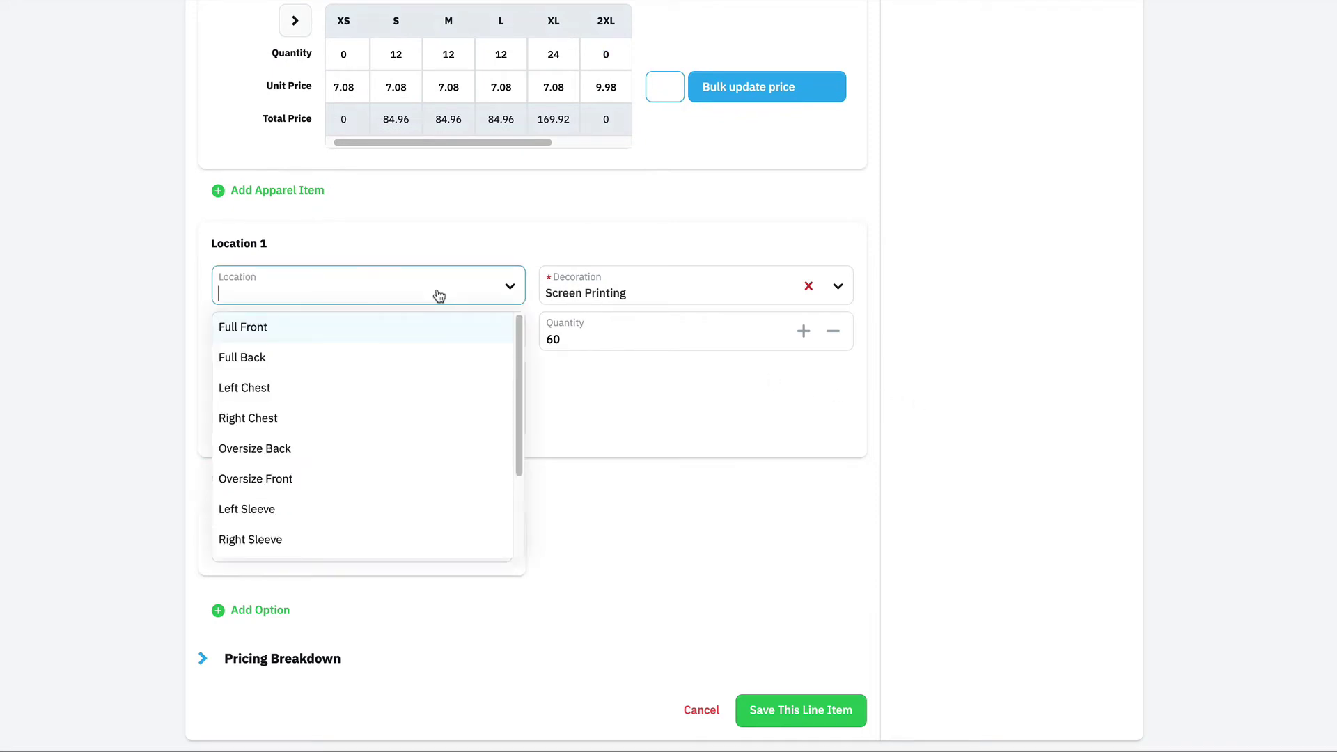
pyautogui.click(407, 335)
pyautogui.click(394, 337)
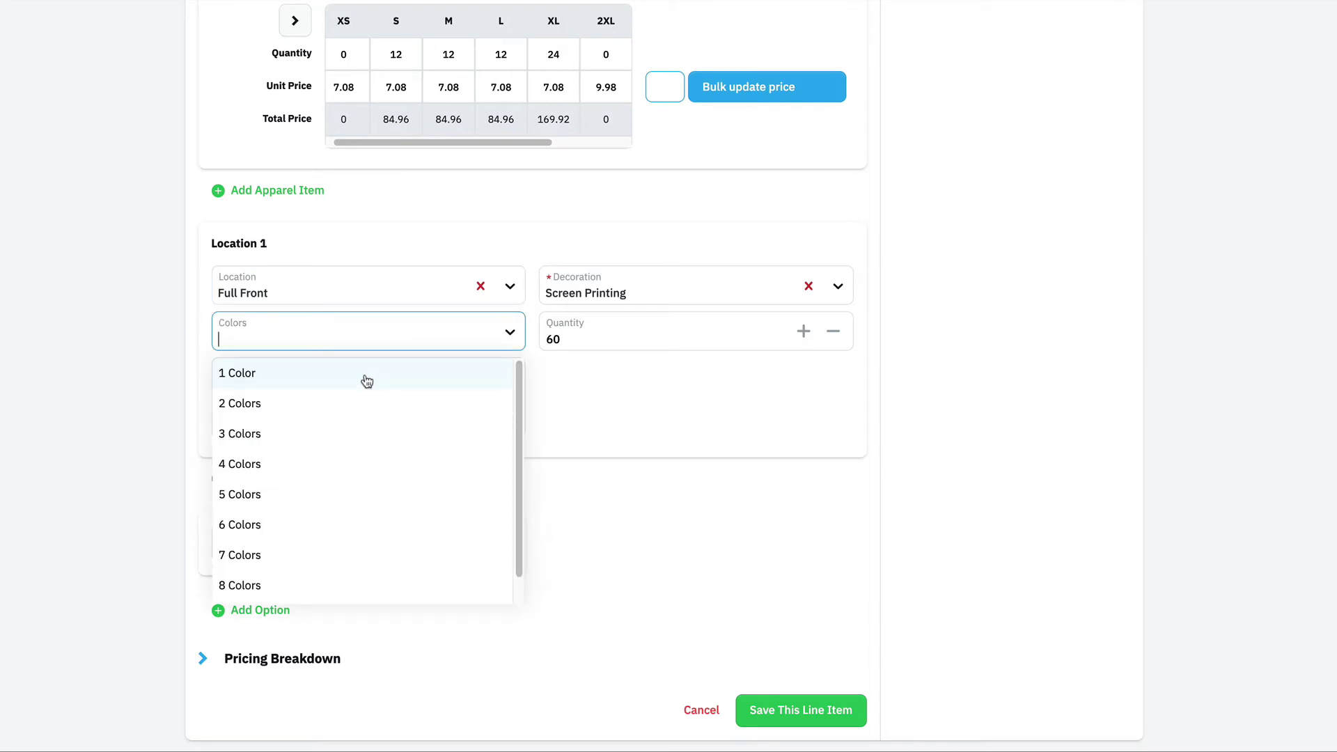
pyautogui.click(325, 398)
pyautogui.click(329, 397)
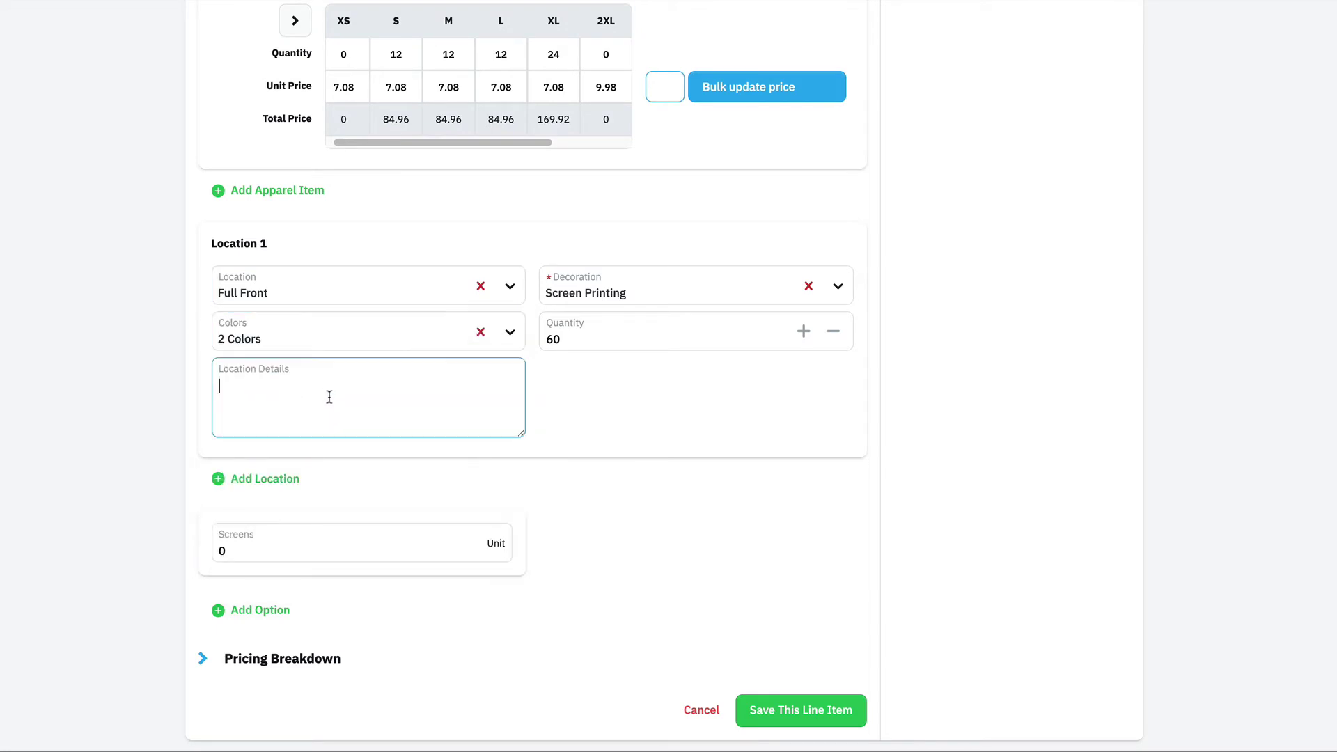
pyautogui.write('White,')
pyautogui.press('Return')
pyautogui.write('Red')
# Add a second location: Full Back, 1 Color, with details 'White Ink'
pyautogui.click(272, 484)
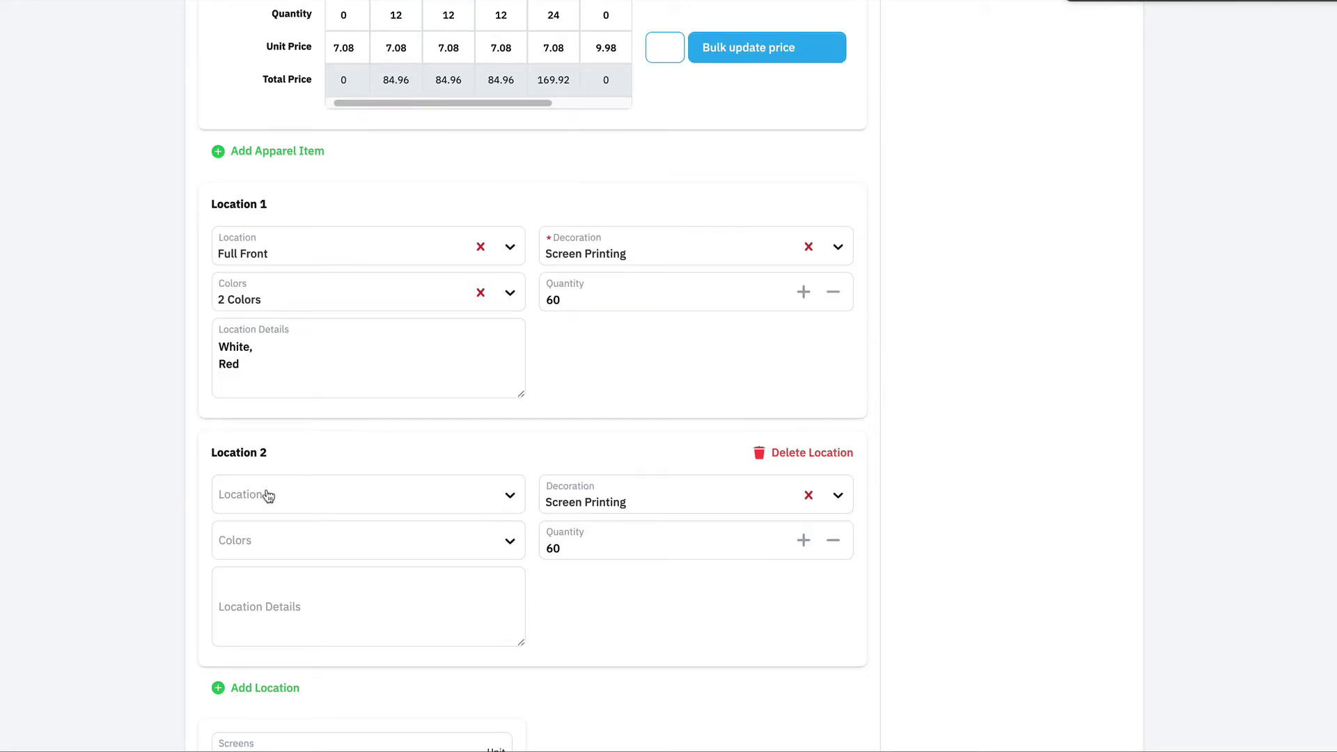
pyautogui.click(268, 495)
pyautogui.click(298, 265)
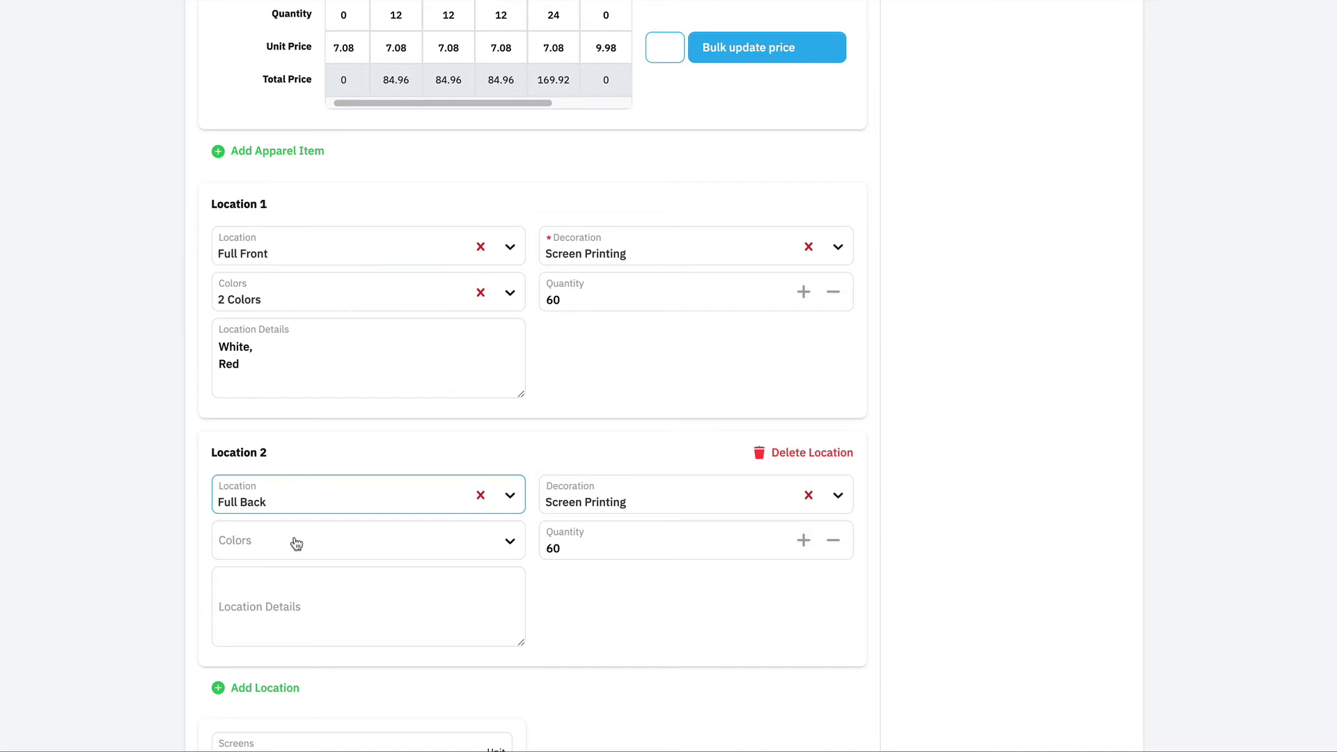
pyautogui.click(284, 549)
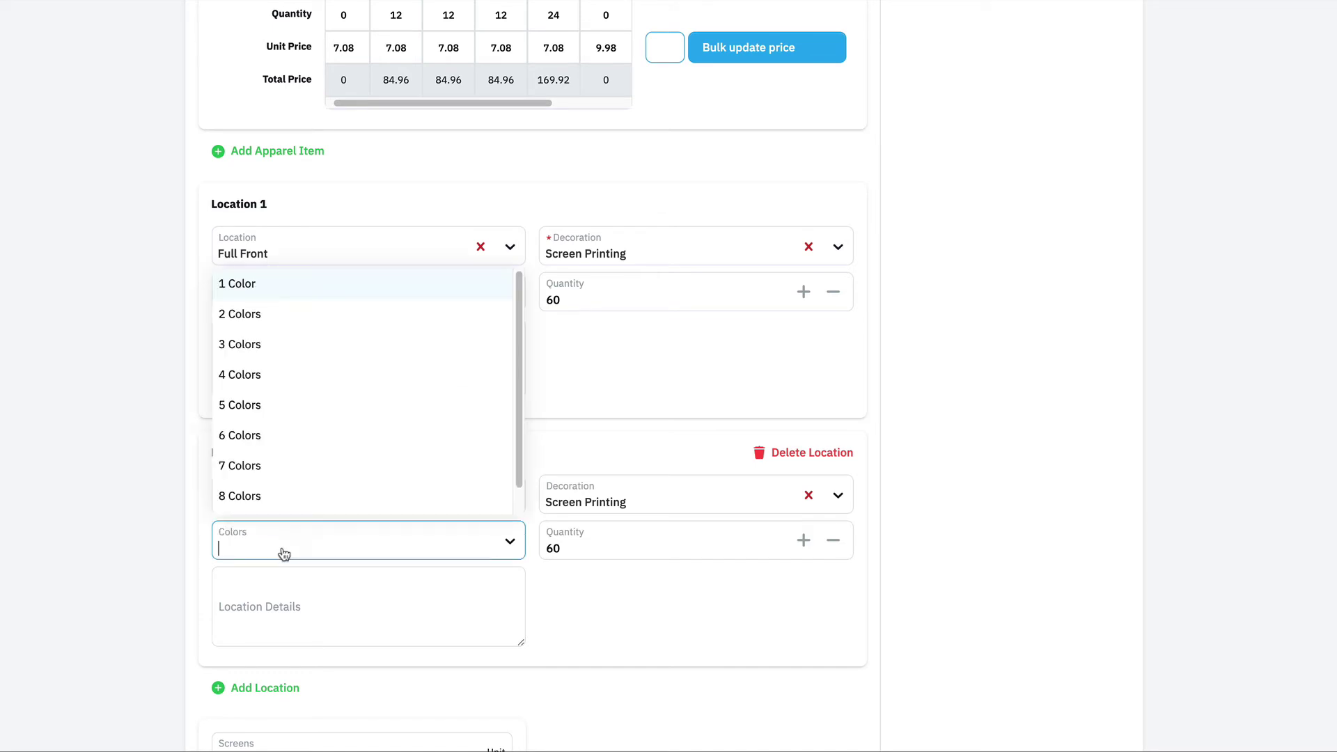
pyautogui.click(298, 292)
pyautogui.click(362, 617)
pyautogui.write('W')
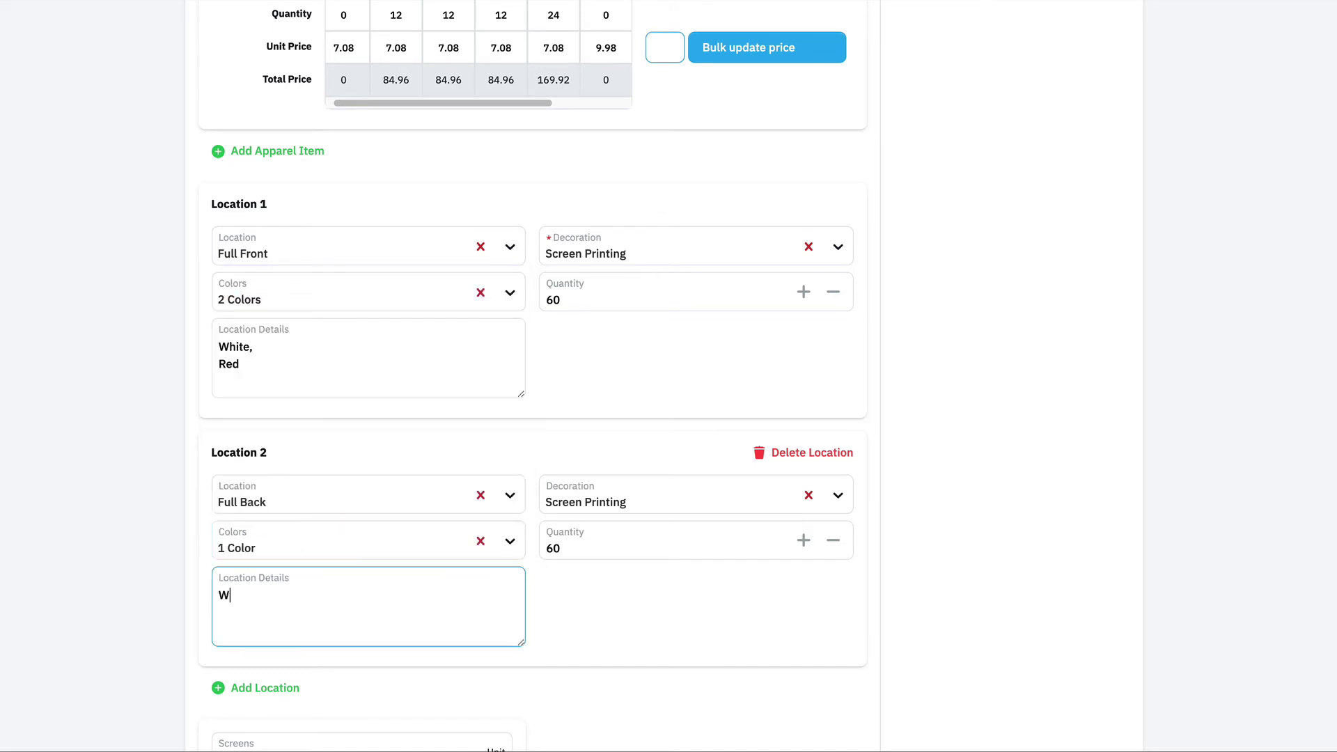
pyautogui.write('jot')
pyautogui.write('hie')
pyautogui.write('e IN')
pyautogui.write('nk')
# Set the Screens count to 3
pyautogui.scroll(-3, 385, 543)
pyautogui.click(336, 561)
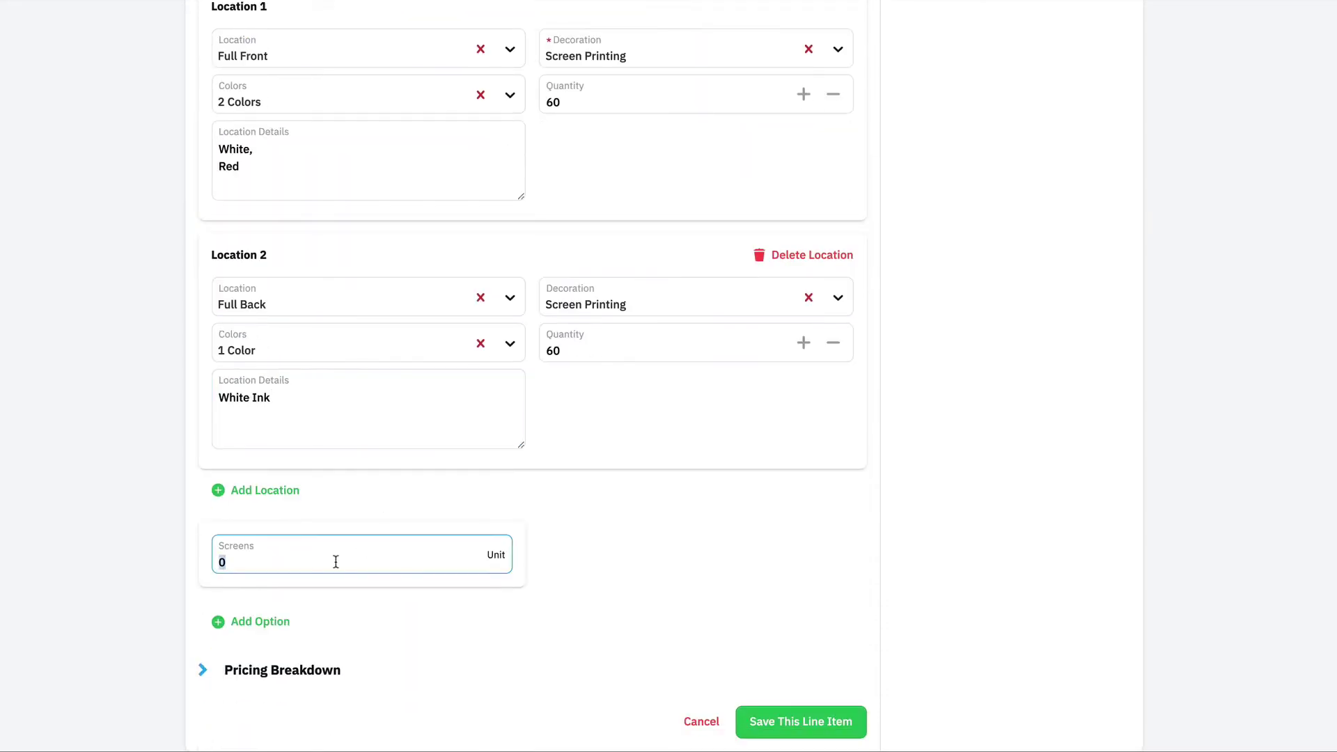
pyautogui.write('3')
pyautogui.click(540, 512)
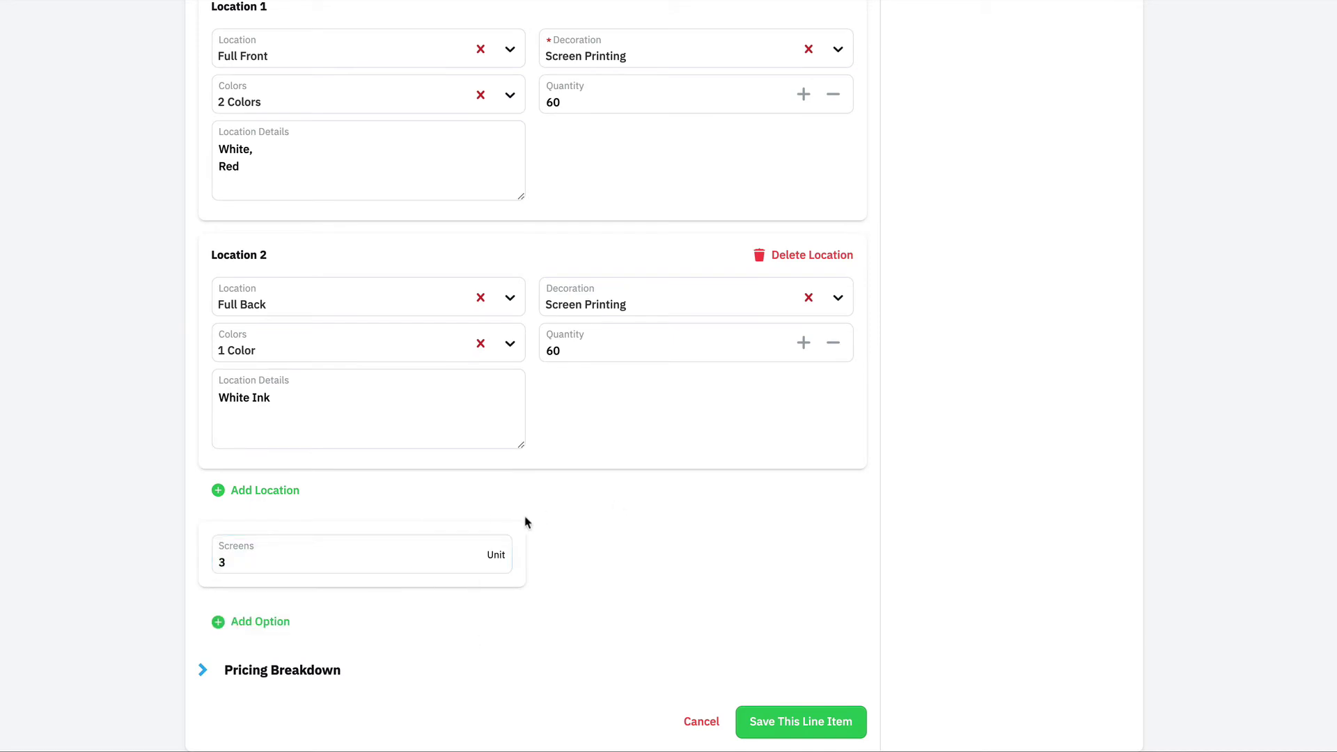
# Add a Flashing option to the line item
pyautogui.click(265, 630)
pyautogui.scroll(-4, 510, 510)
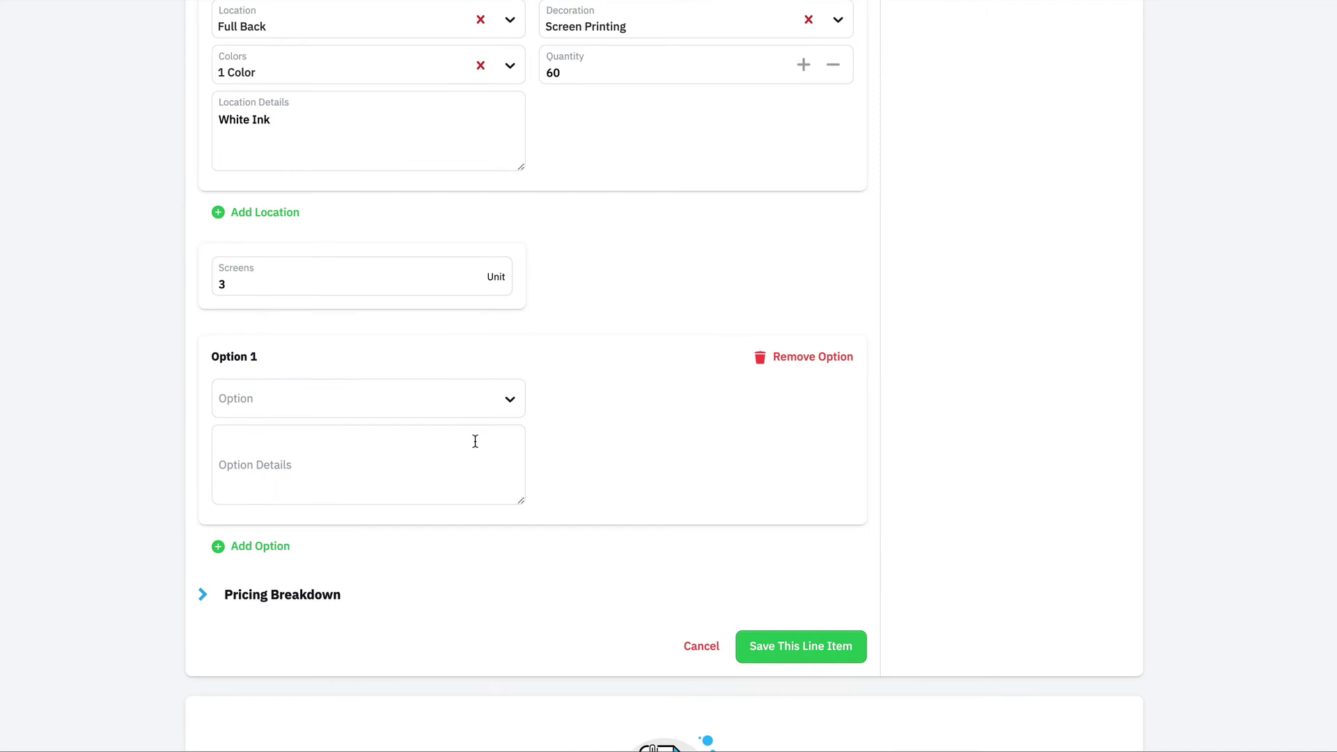
pyautogui.click(469, 416)
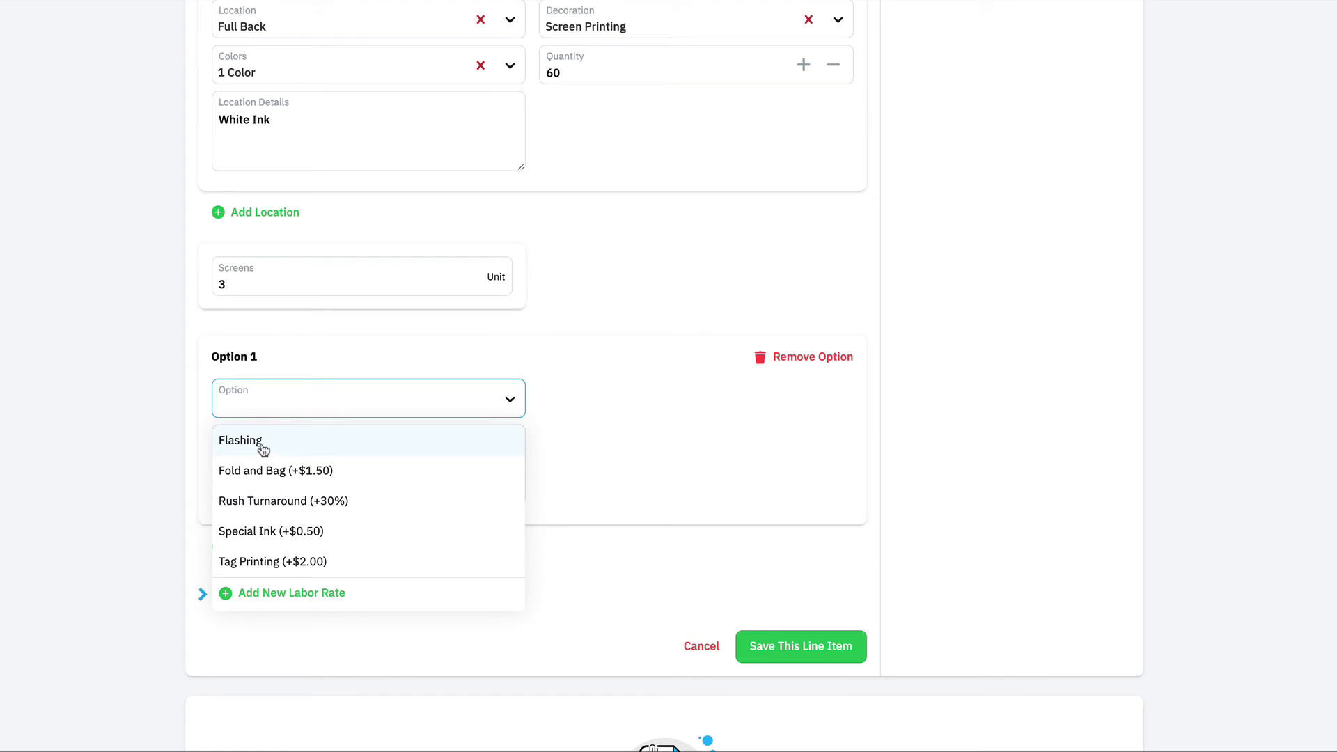
pyautogui.click(314, 449)
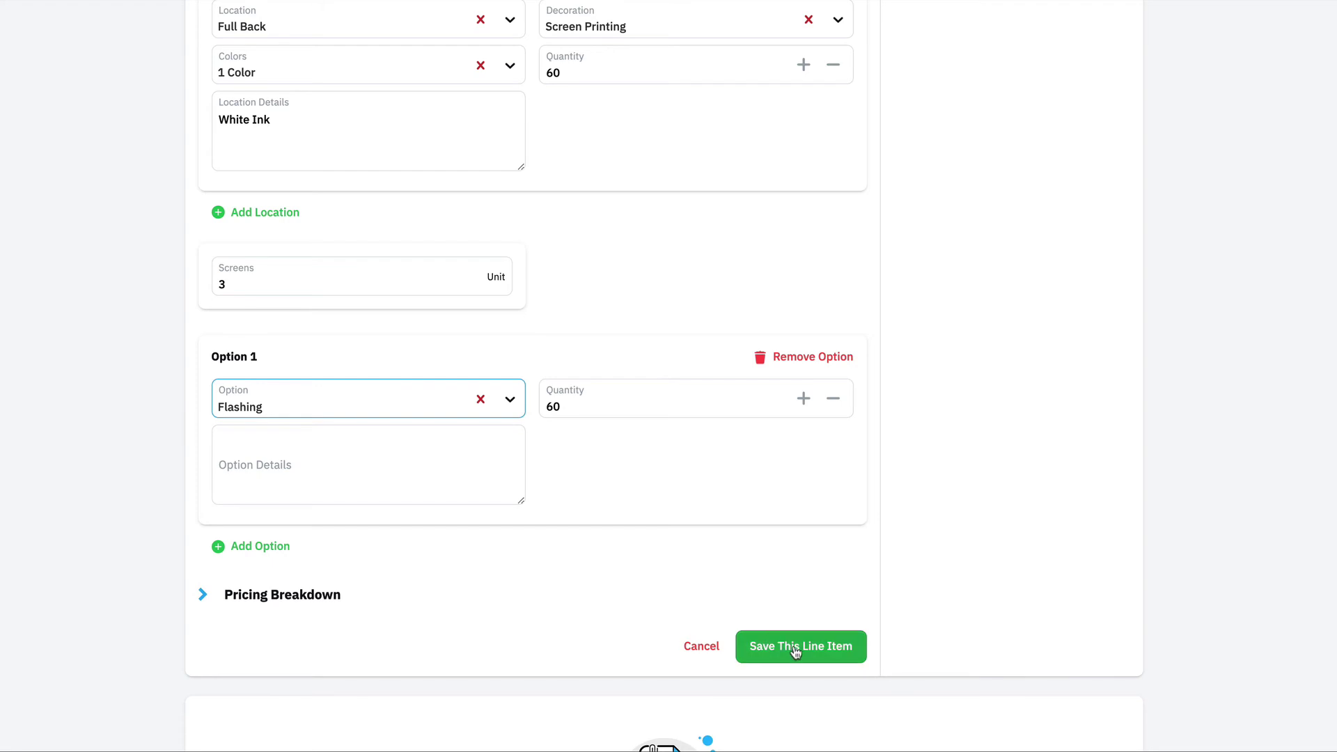
# Expand the Pricing Breakdown and review the cost tables
pyautogui.click(236, 597)
pyautogui.scroll(-3, 304, 367)
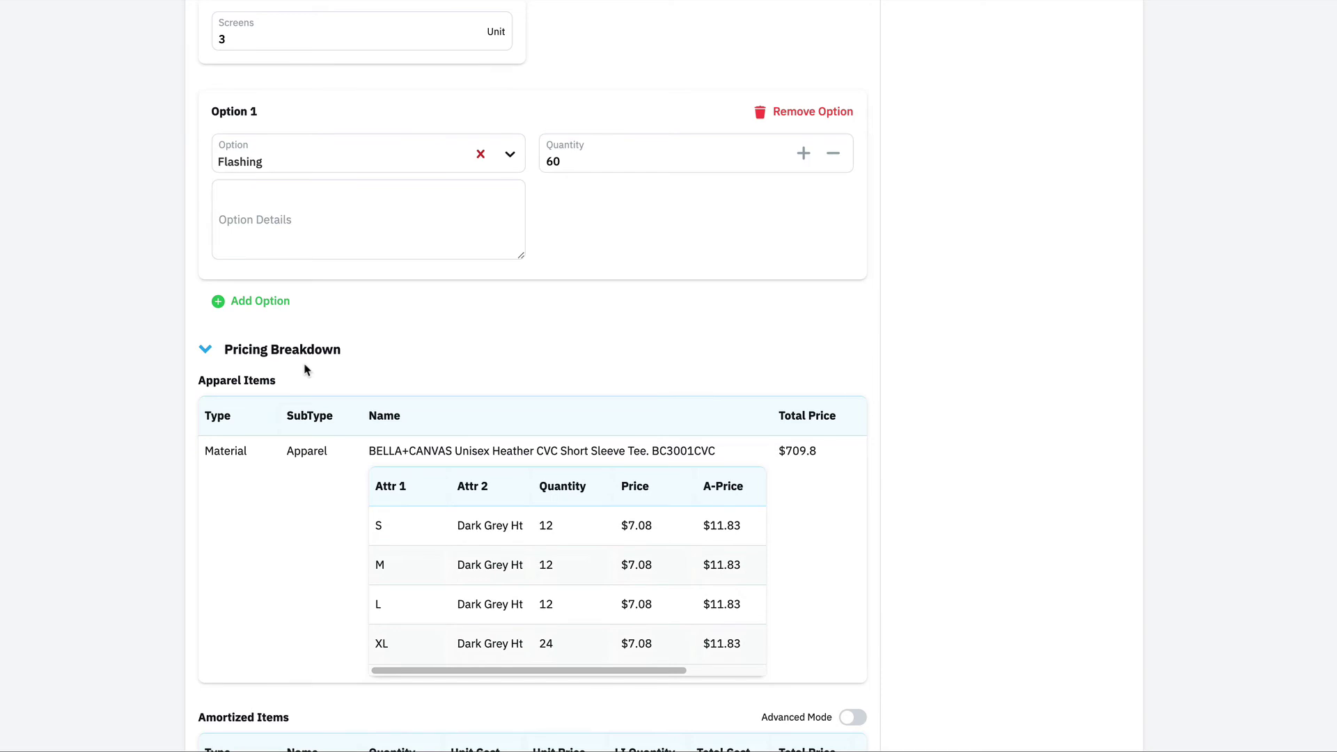
pyautogui.scroll(-4, 483, 348)
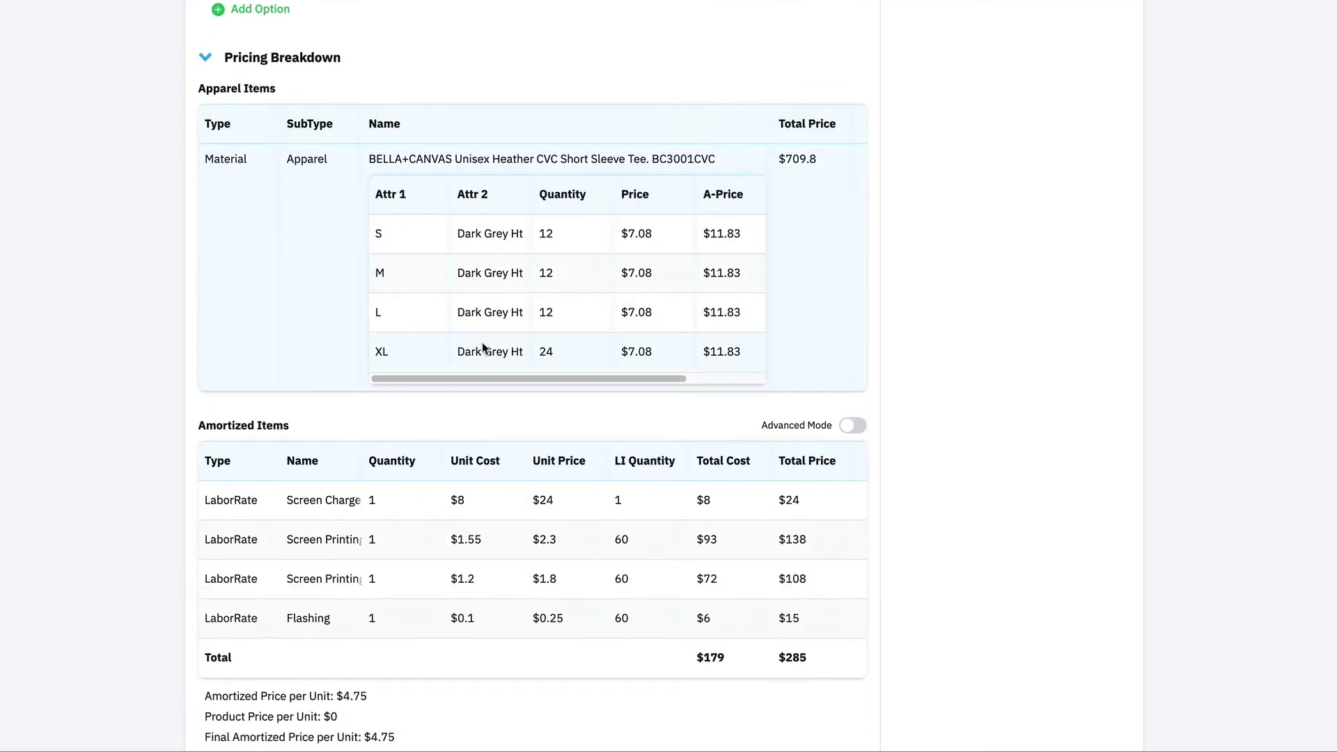
pyautogui.scroll(-2, 483, 348)
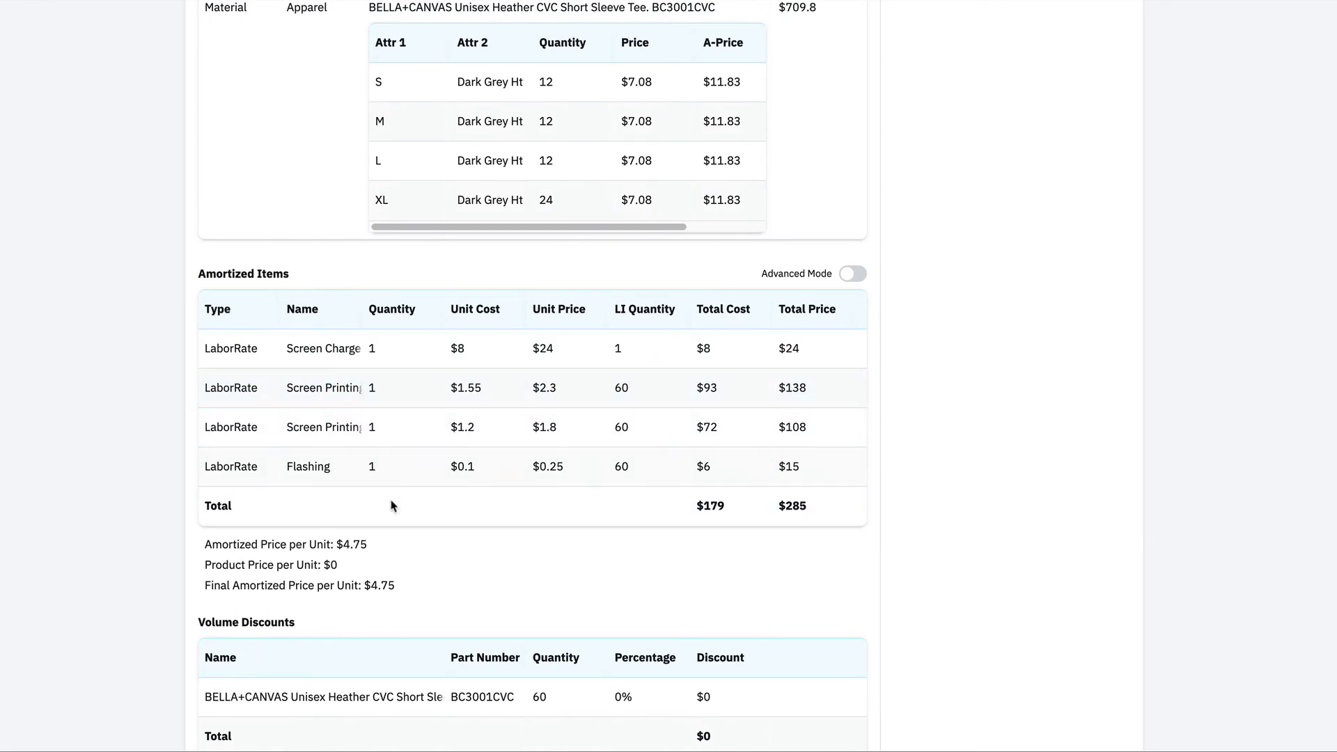
pyautogui.scroll(-5, 908, 511)
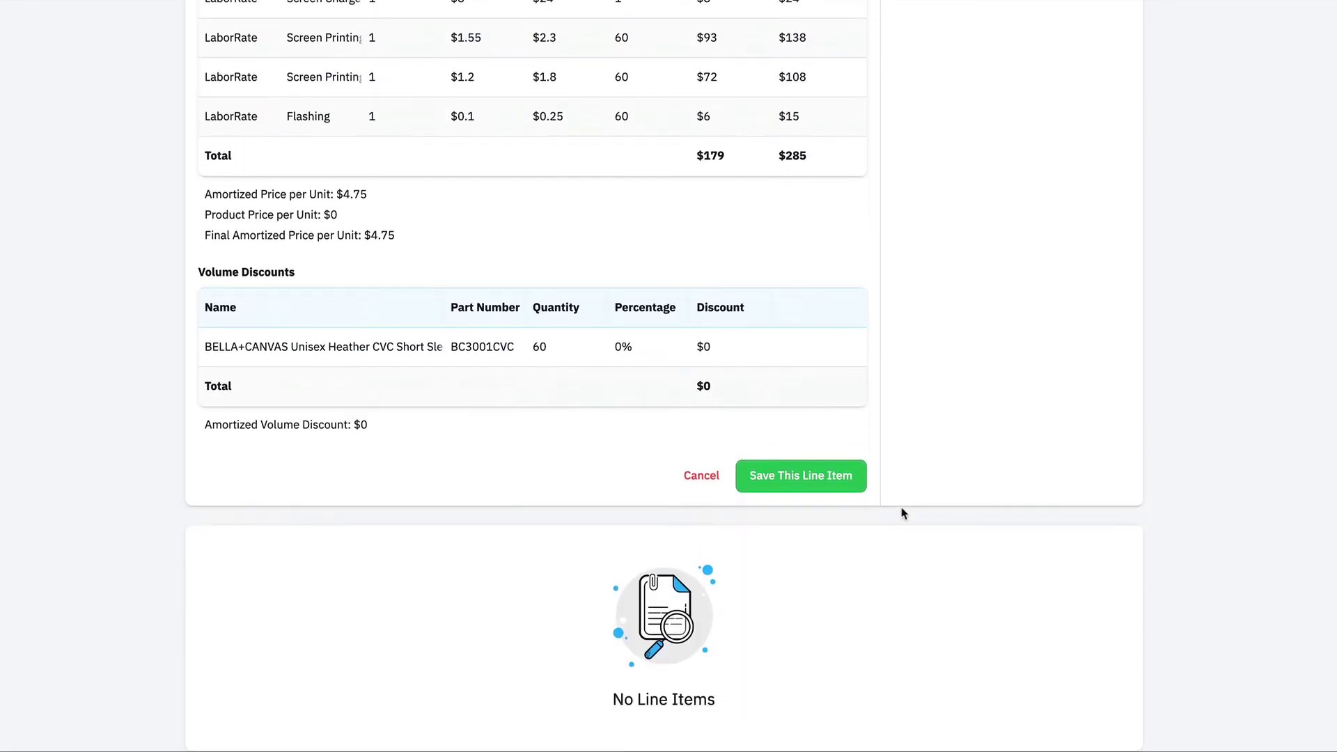
# Save the Employee Shirts line item, bringing the quote to $770.13 with $60.33 tax
pyautogui.click(793, 484)
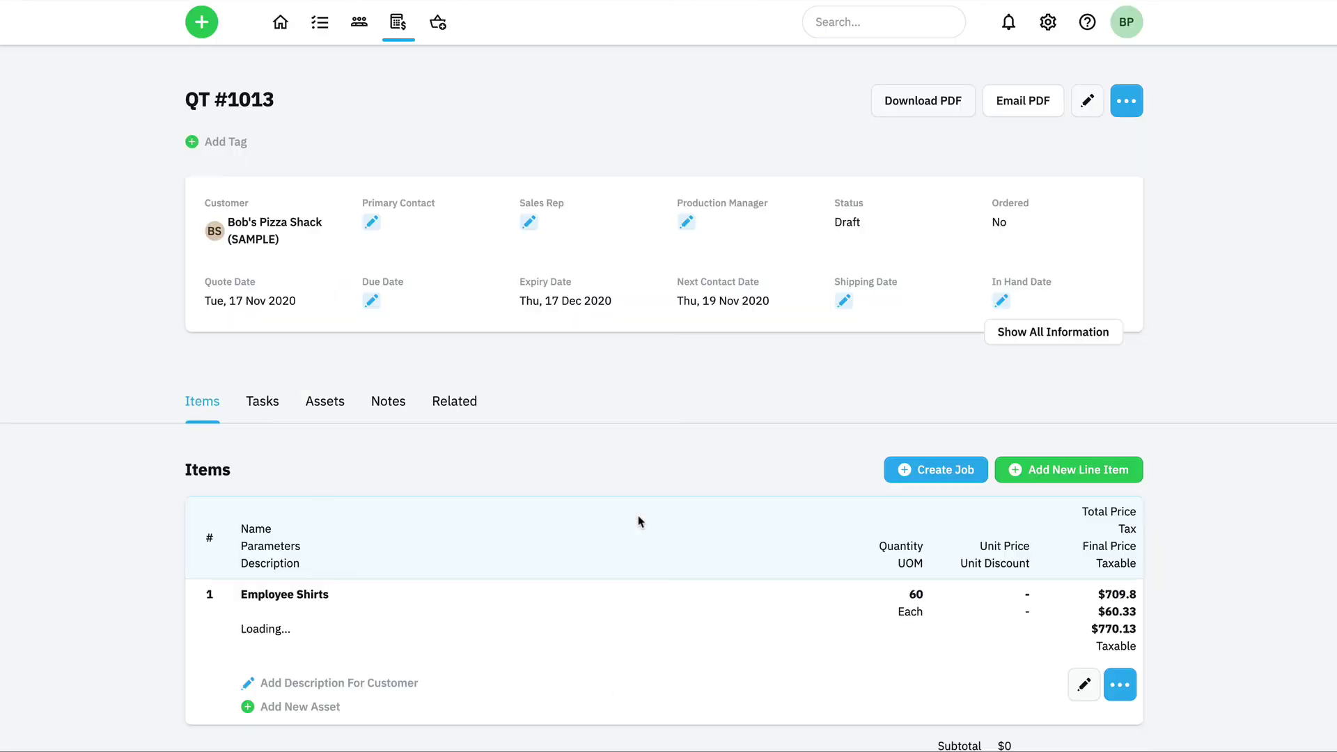
pyautogui.scroll(-2, 704, 435)
pyautogui.scroll(-1, 703, 435)
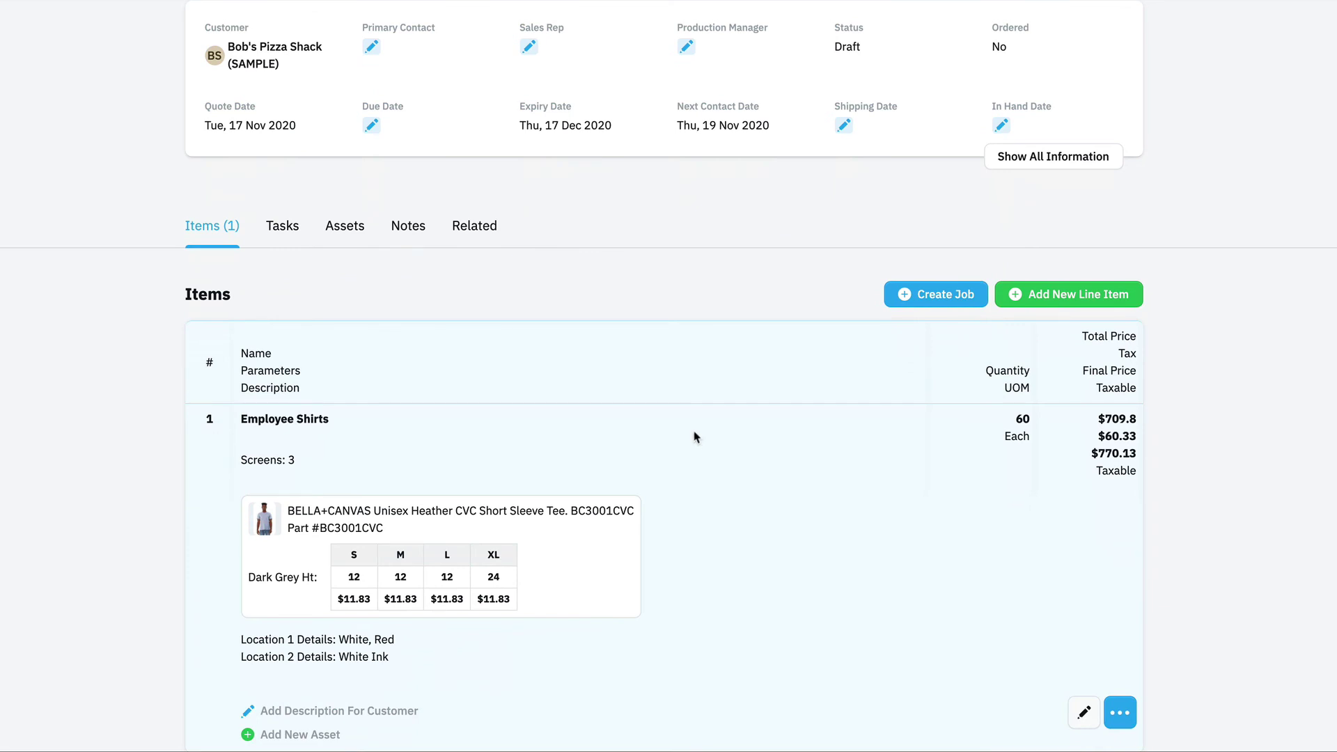
pyautogui.scroll(3, 695, 436)
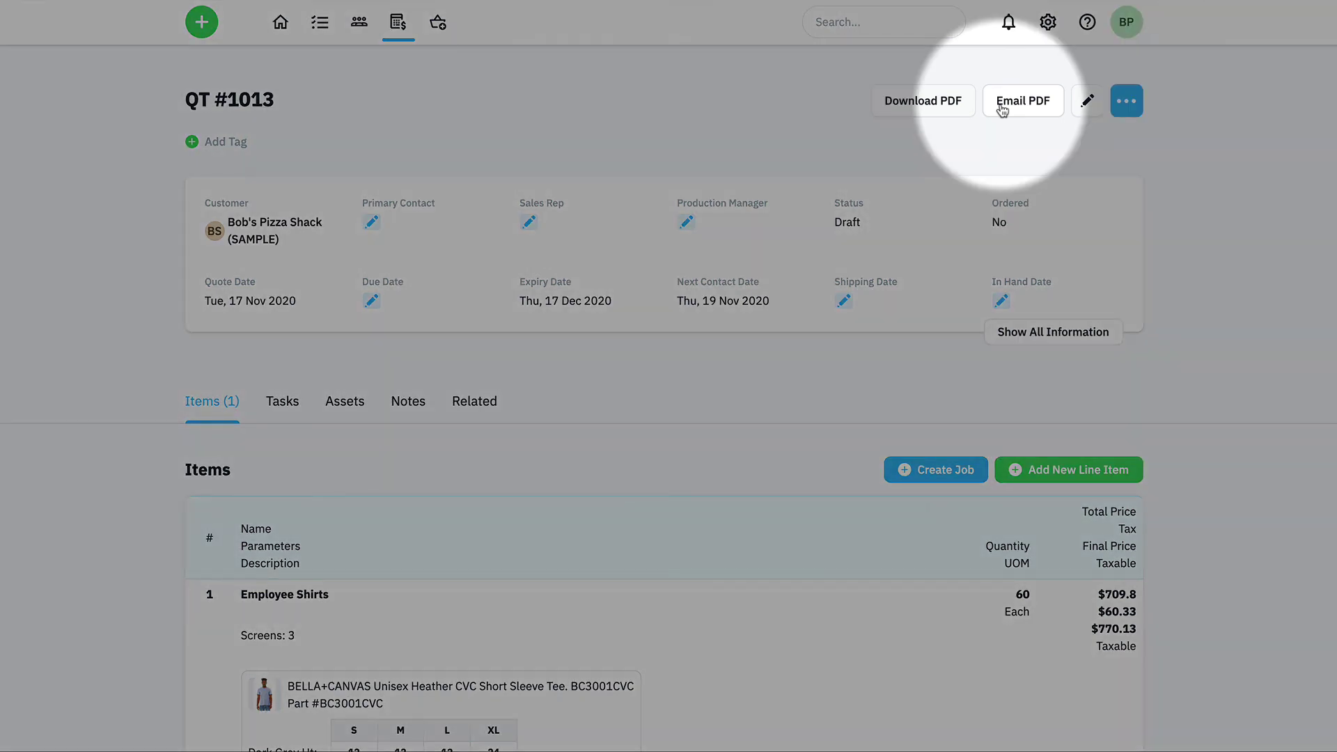
# Address the quote PDF email to the customer contact using the Quote Review template
pyautogui.click(1002, 103)
pyautogui.click(605, 144)
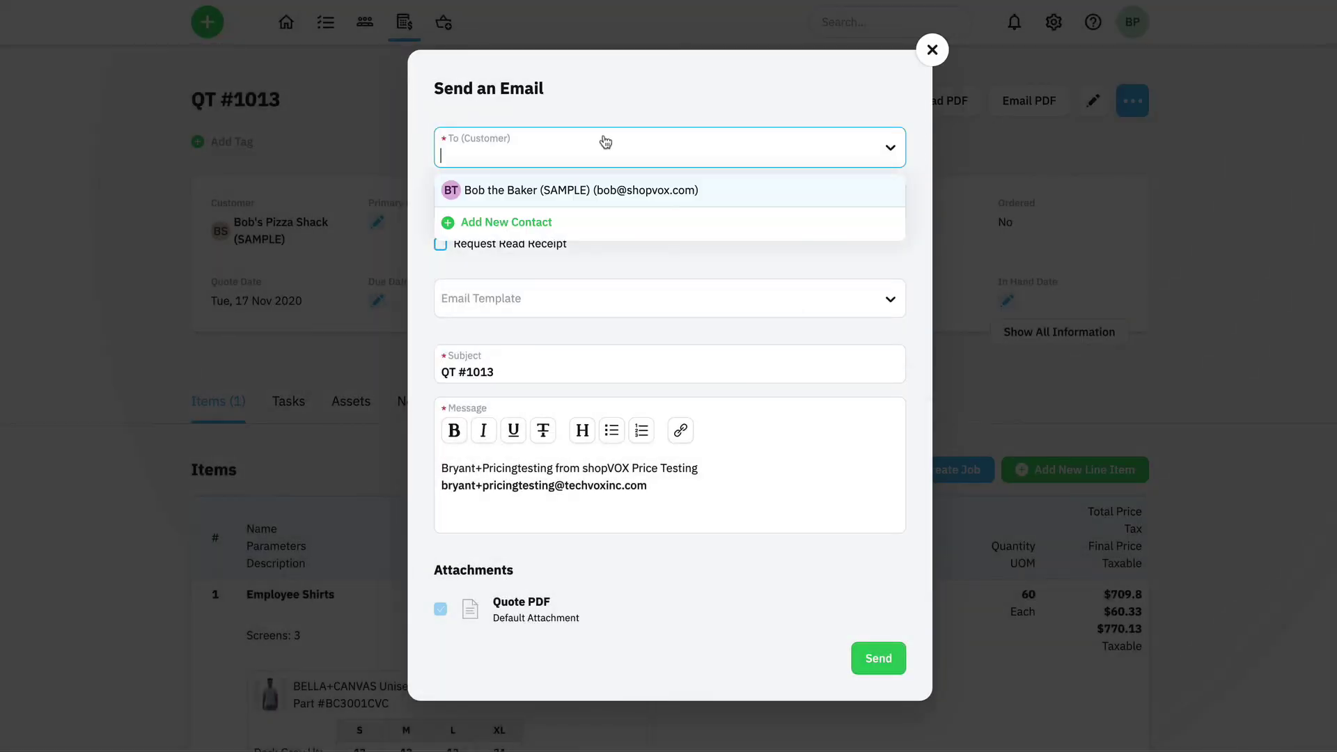
pyautogui.click(589, 190)
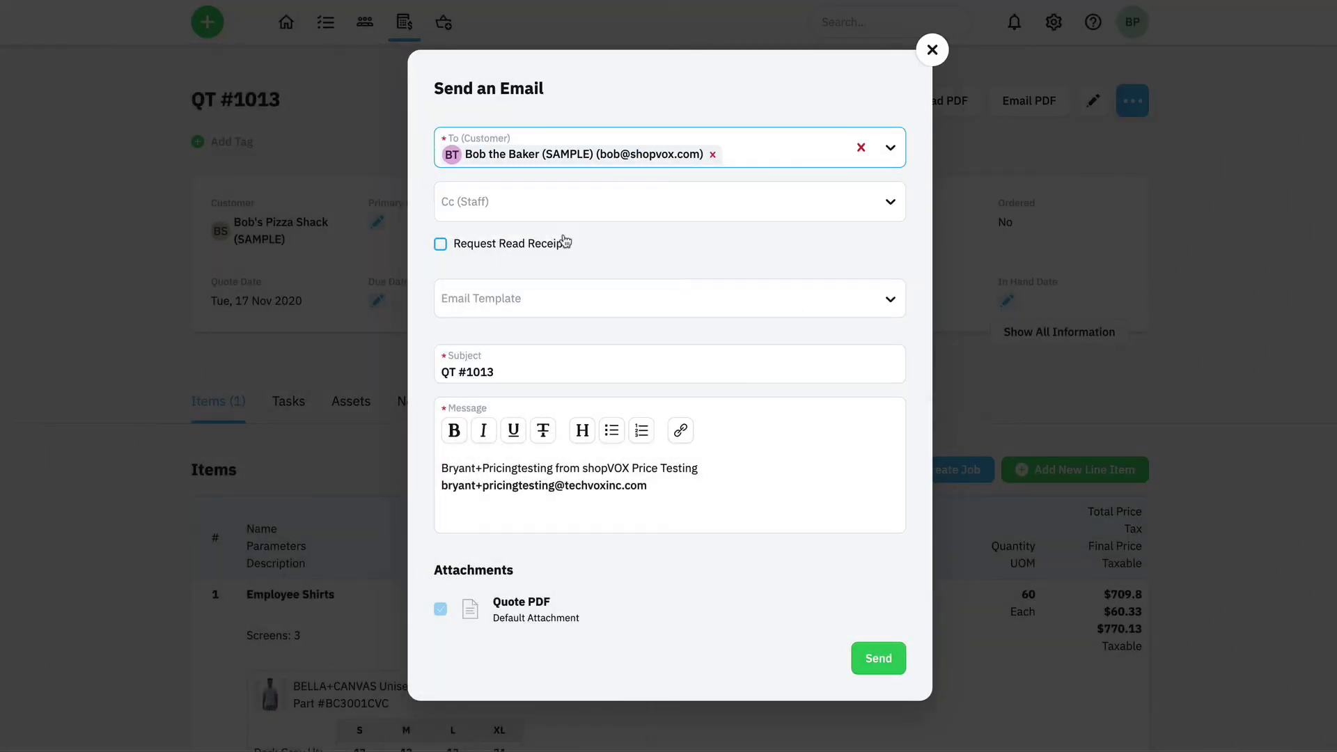
pyautogui.click(517, 310)
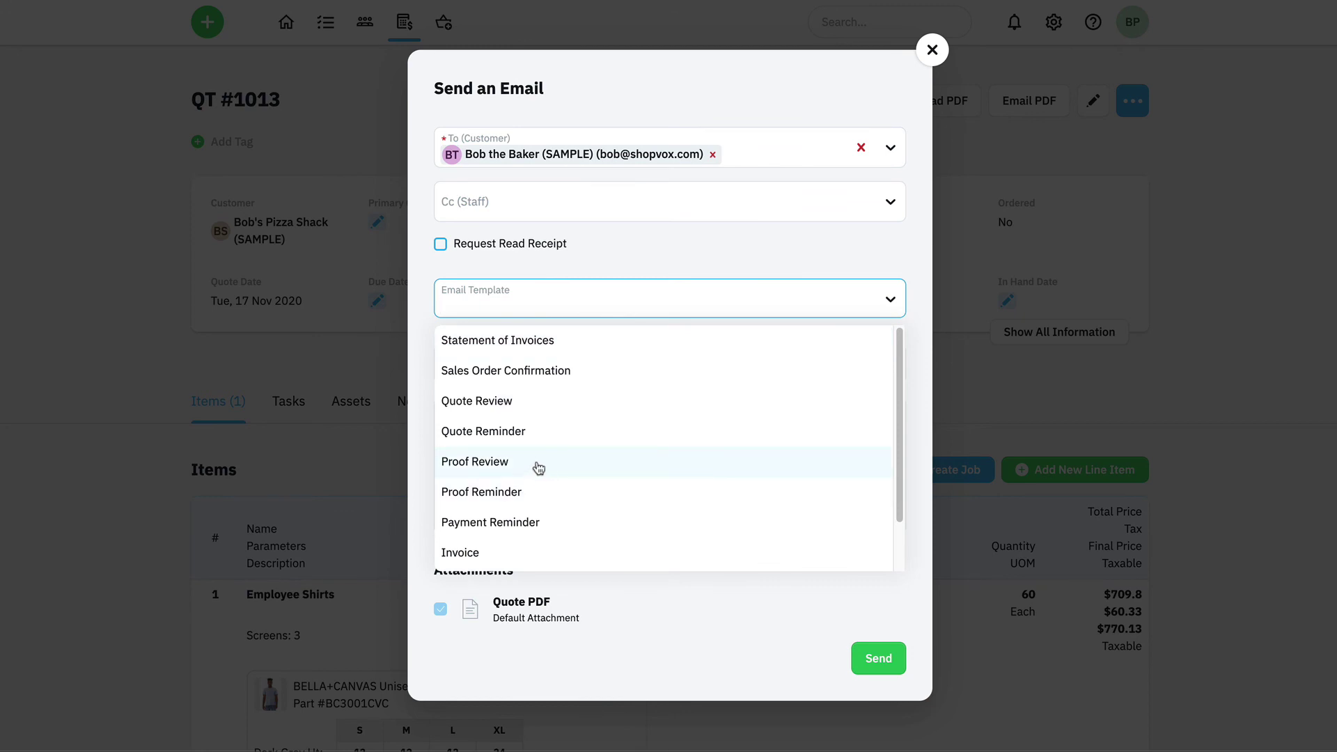
pyautogui.click(542, 398)
pyautogui.scroll(-5, 542, 431)
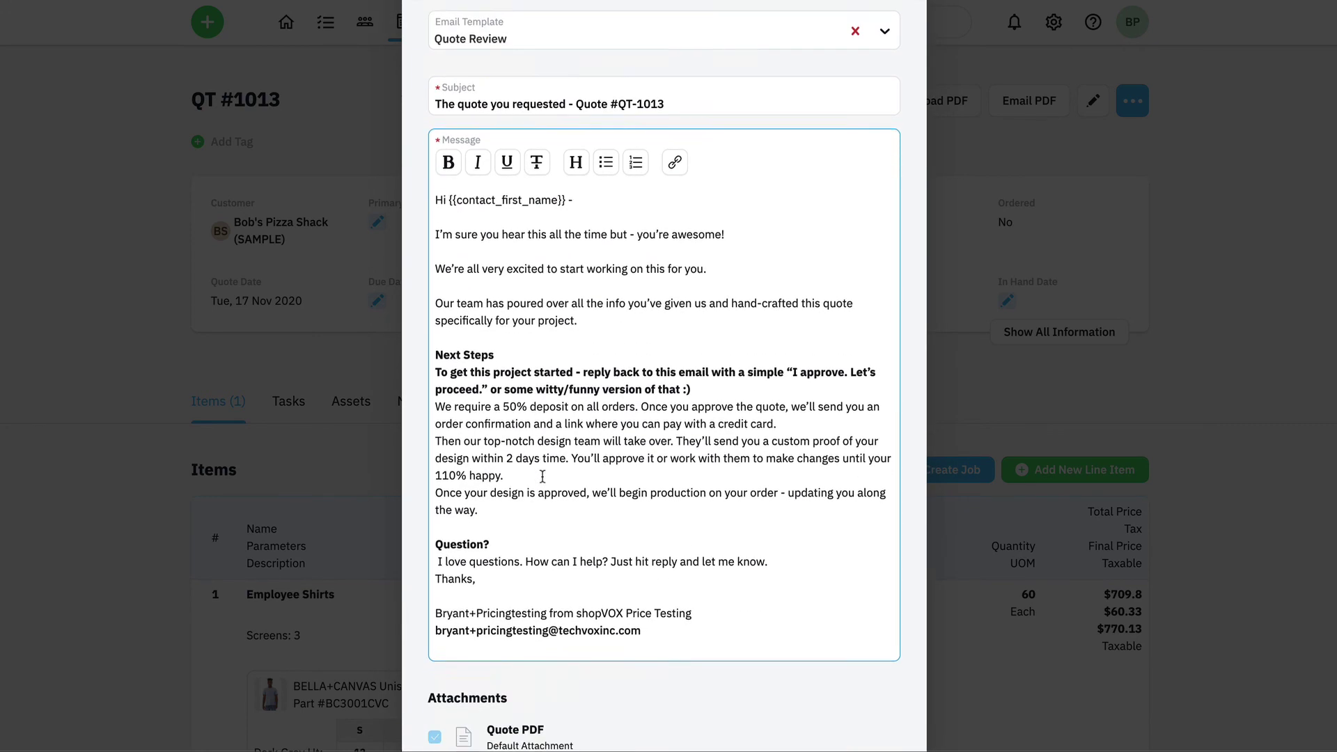